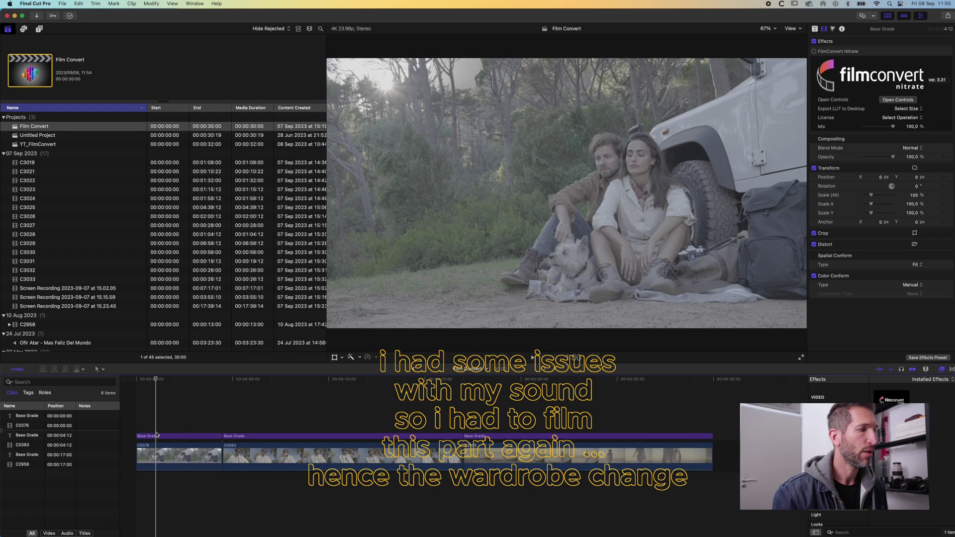
Select the first Base Grade clip and open its FilmConvert Nitrate controls.
left_click(159, 436)
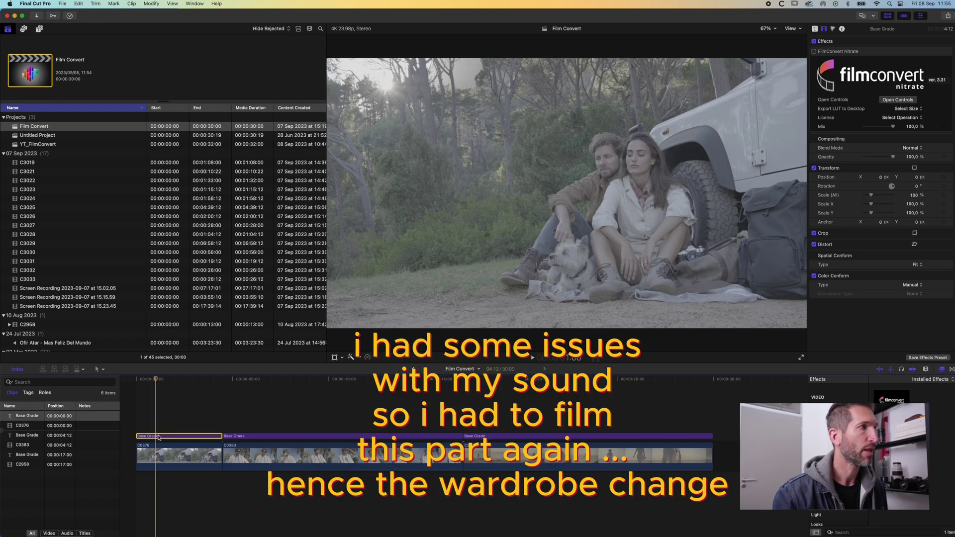
left_click(900, 100)
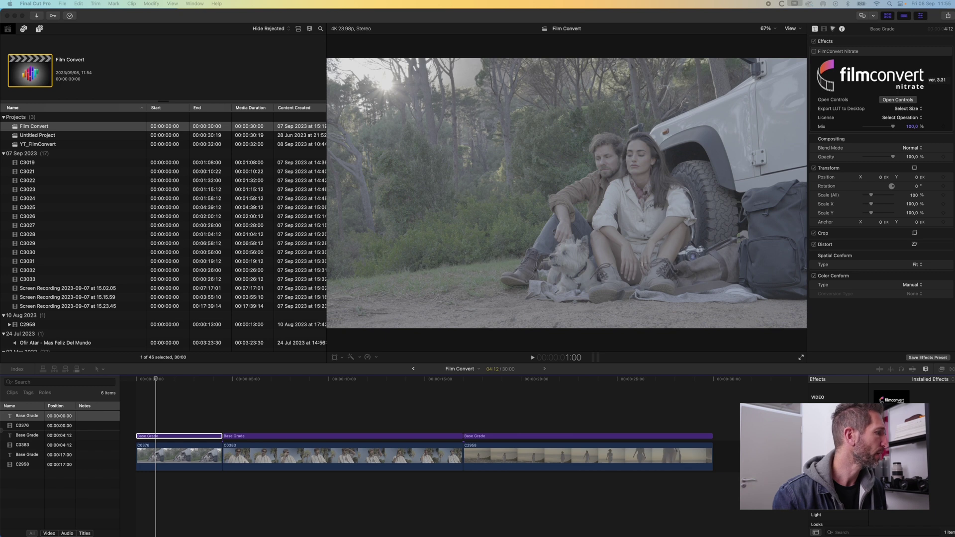
scroll(244, 133, "down", 3)
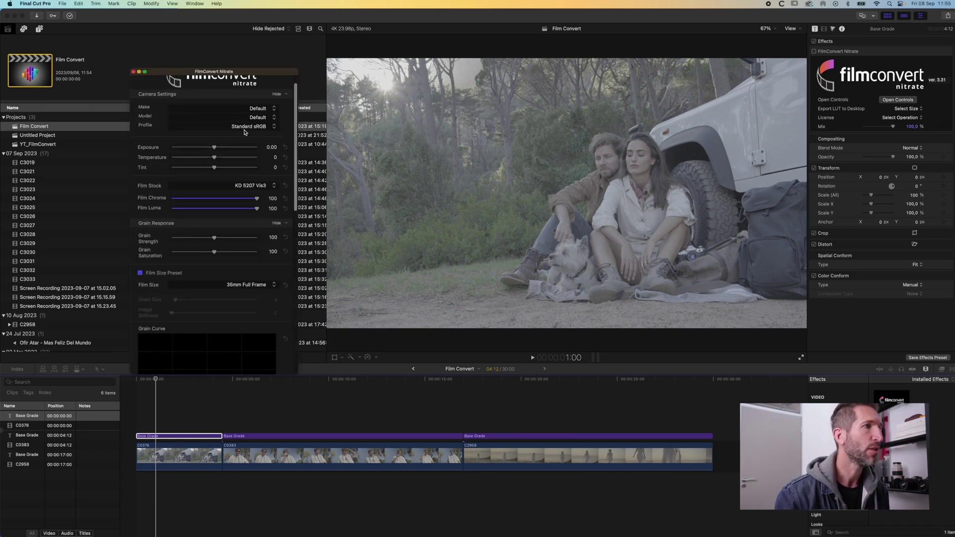
scroll(244, 133, "up", 3)
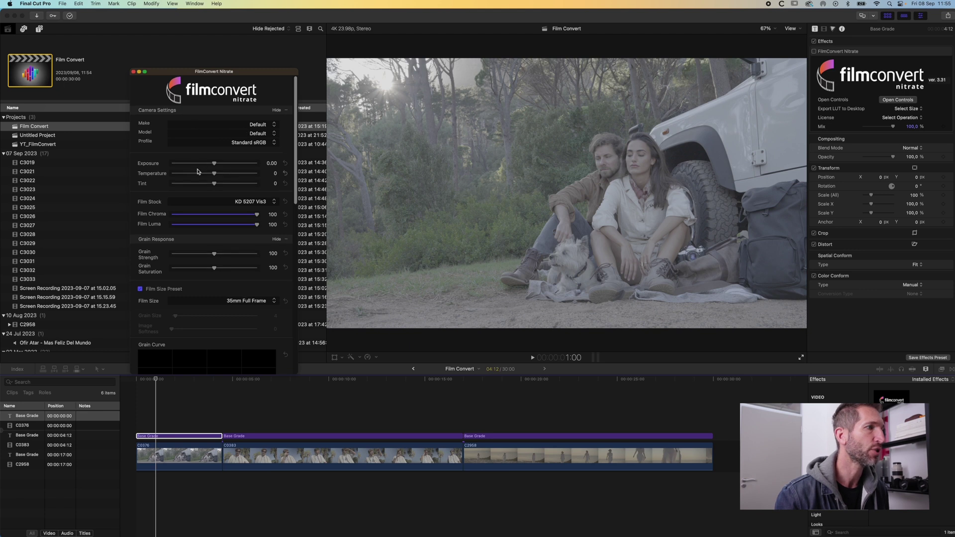
left_click(217, 205)
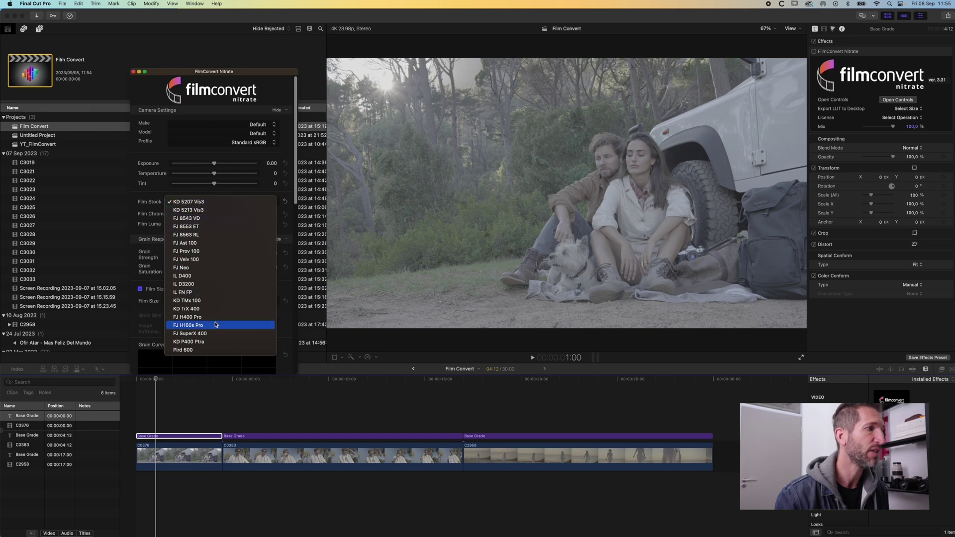
left_click(215, 156)
scroll(215, 156, "down", 3)
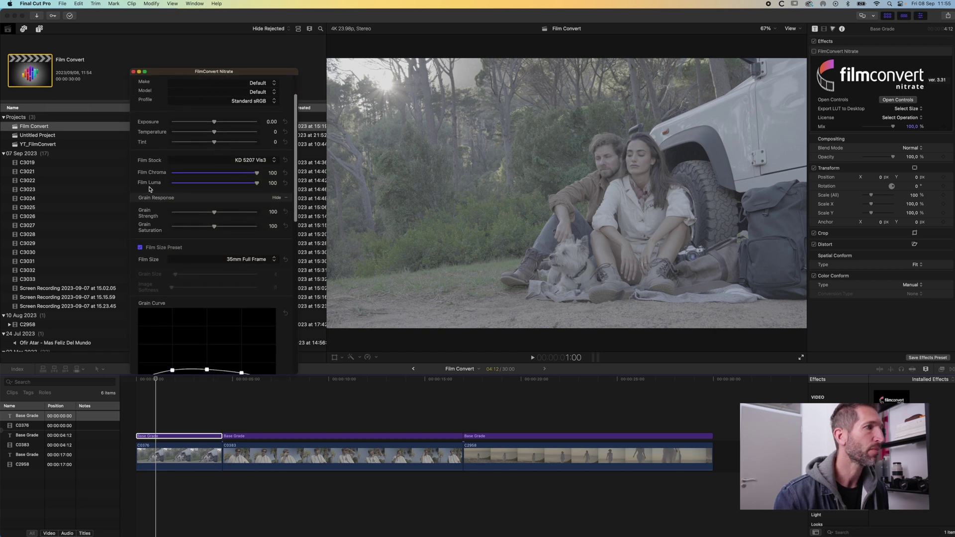
scroll(149, 188, "down", 2)
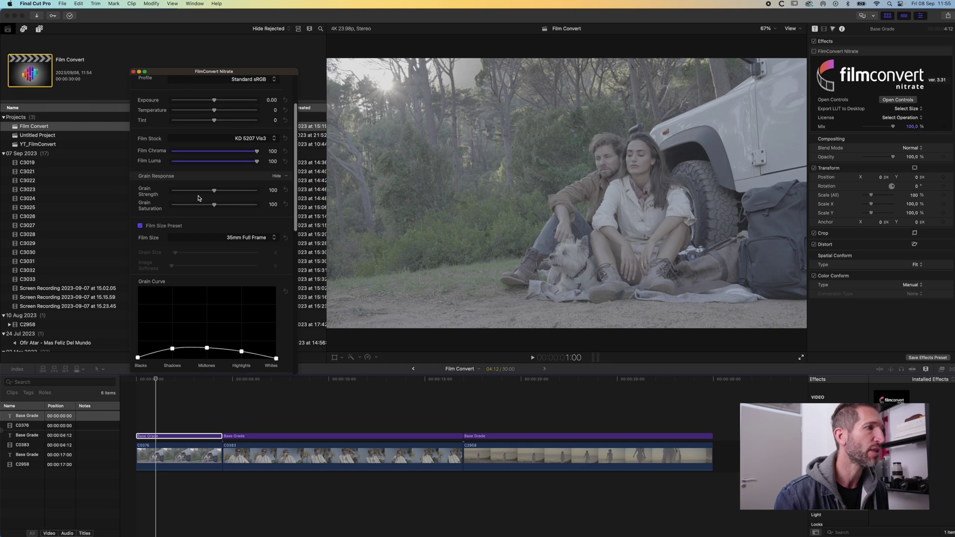
scroll(198, 198, "down", 5)
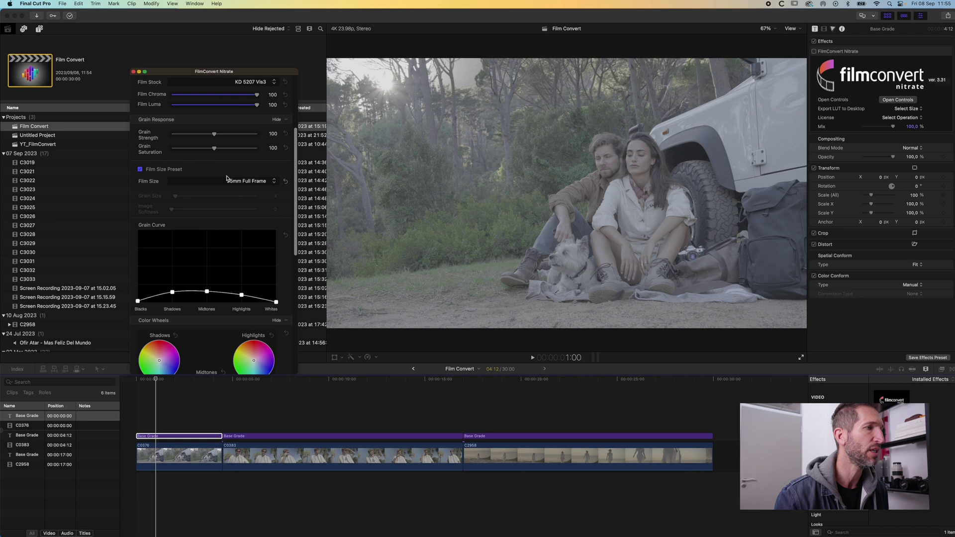
scroll(197, 175, "down", 3)
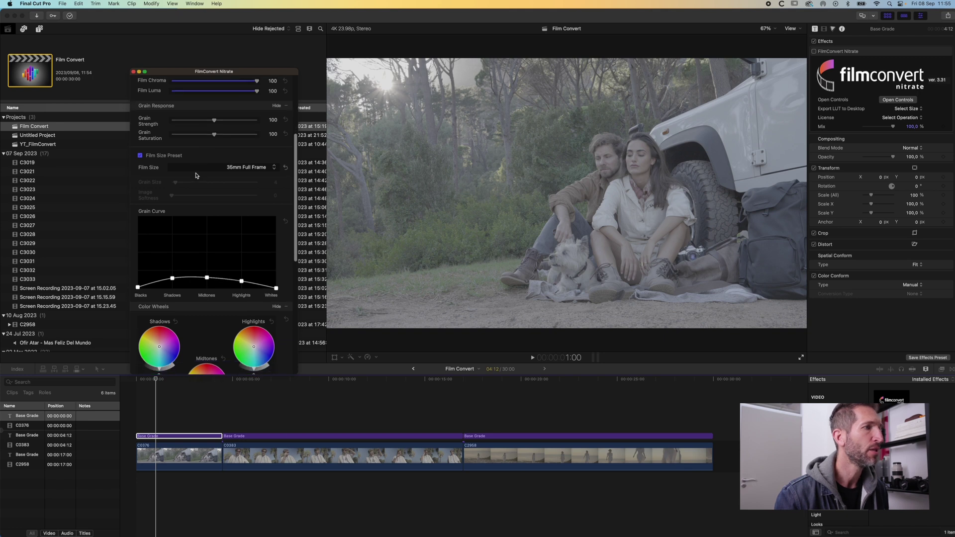
scroll(197, 175, "down", 4)
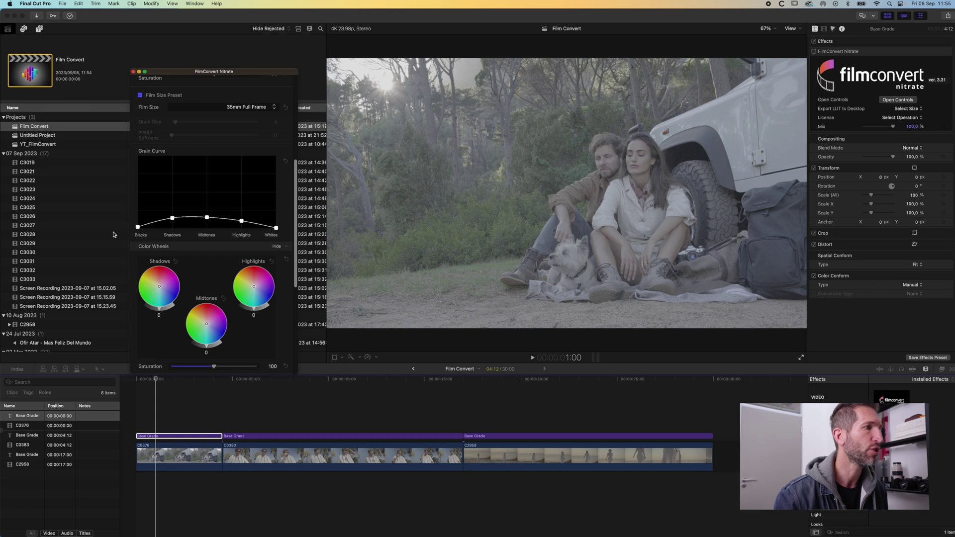
scroll(167, 259, "down", 6)
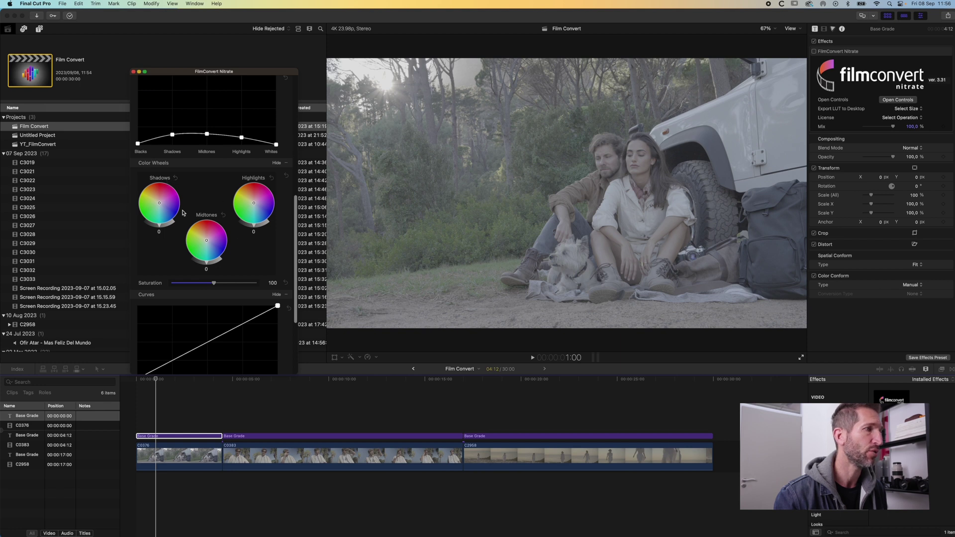
scroll(155, 251, "down", 5)
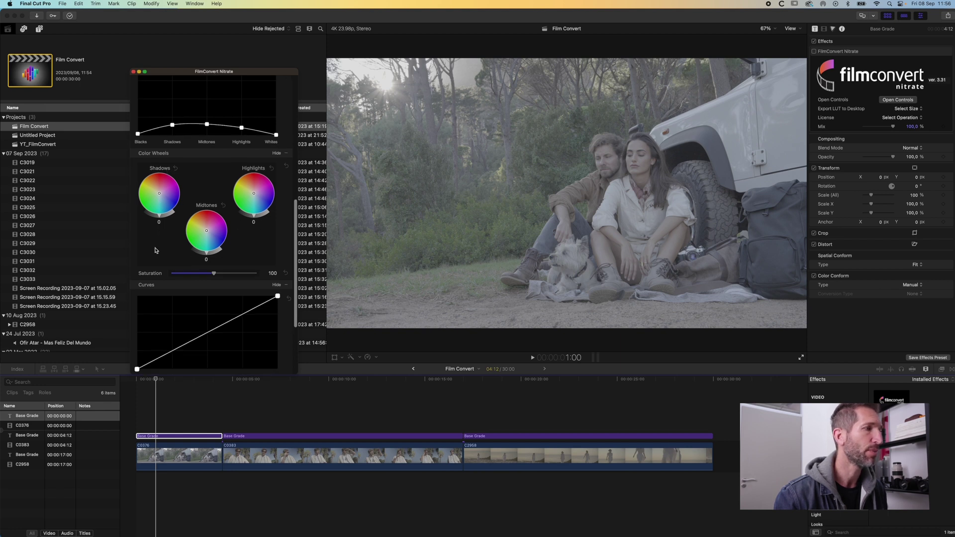
scroll(155, 250, "down", 3)
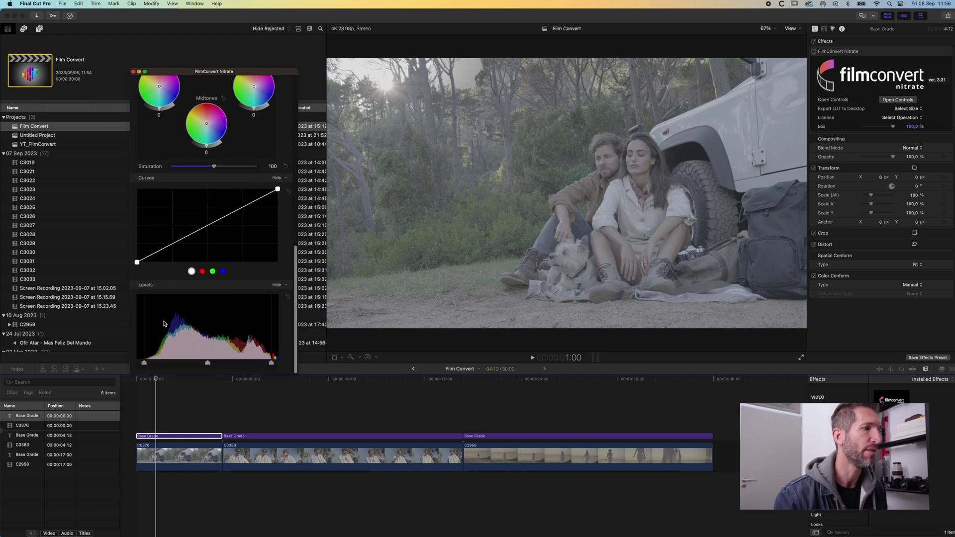
scroll(164, 324, "up", 15)
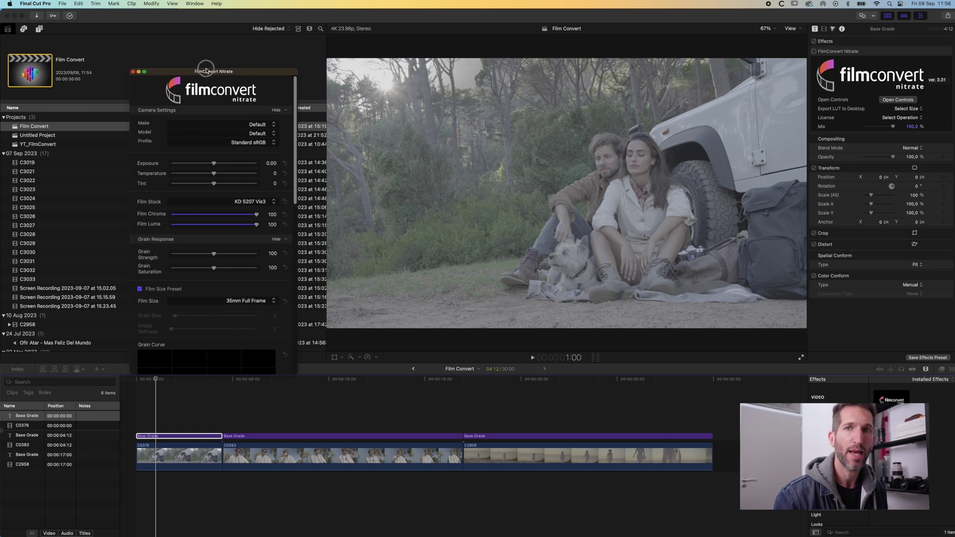
Set the FilmConvert camera to Sony, model FX30, profile S-Log3 S-Gamut3.Cine.
left_click_drag(206, 73, 202, 51)
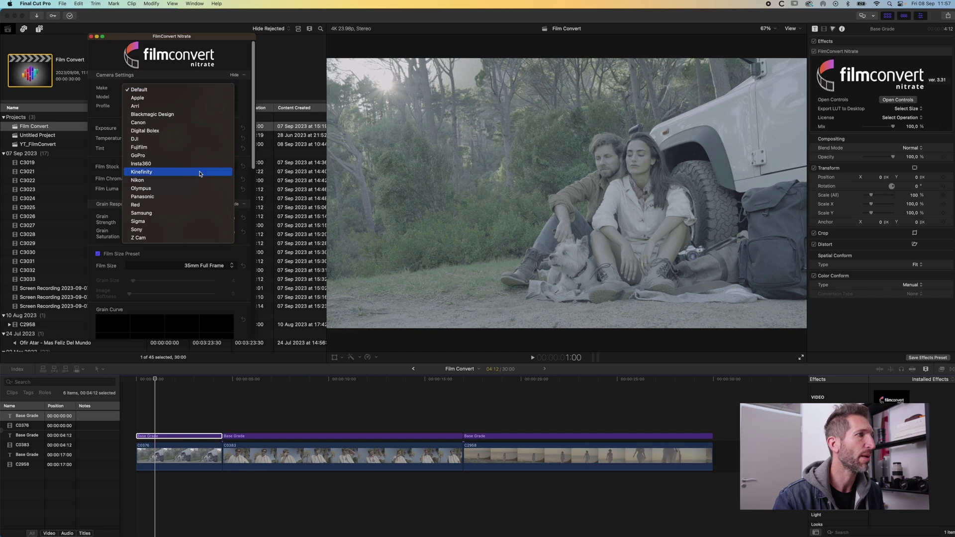
left_click(195, 229)
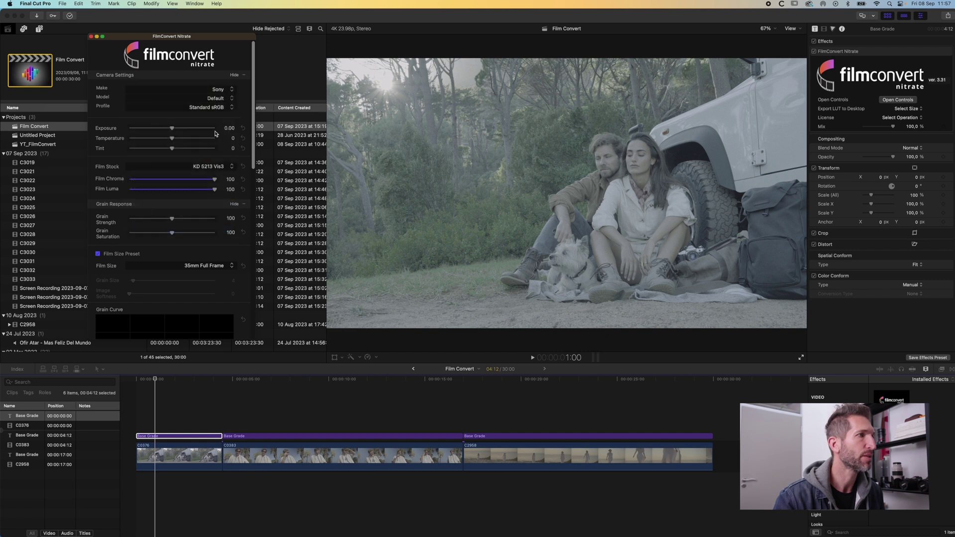
left_click(204, 98)
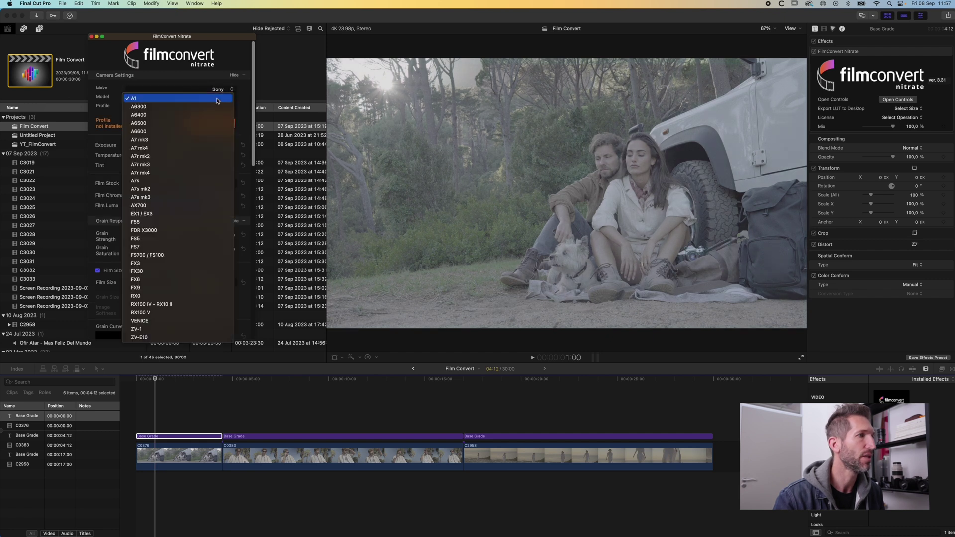
left_click(199, 271)
left_click(213, 108)
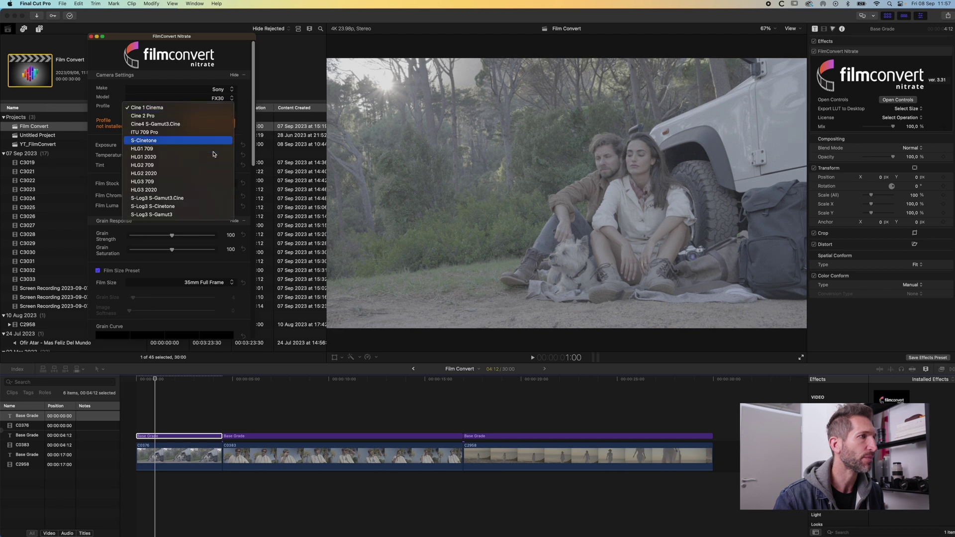
left_click(208, 203)
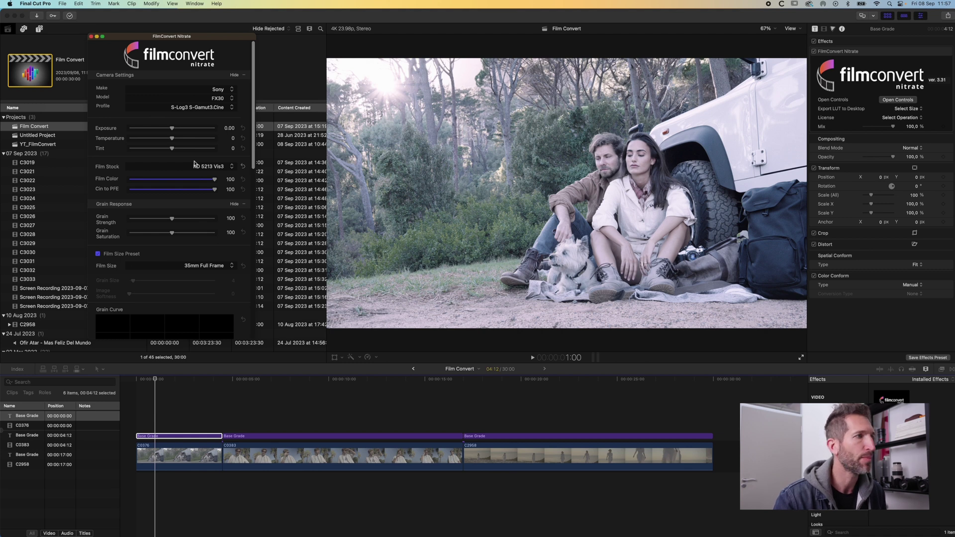
Try the colour stocks KD 5207 Vis3, FJ 8543 VD, FJ 8553 ET, FJ 8563 RL, FJ Ast 100 and FJ Prov 100.
left_click(200, 170)
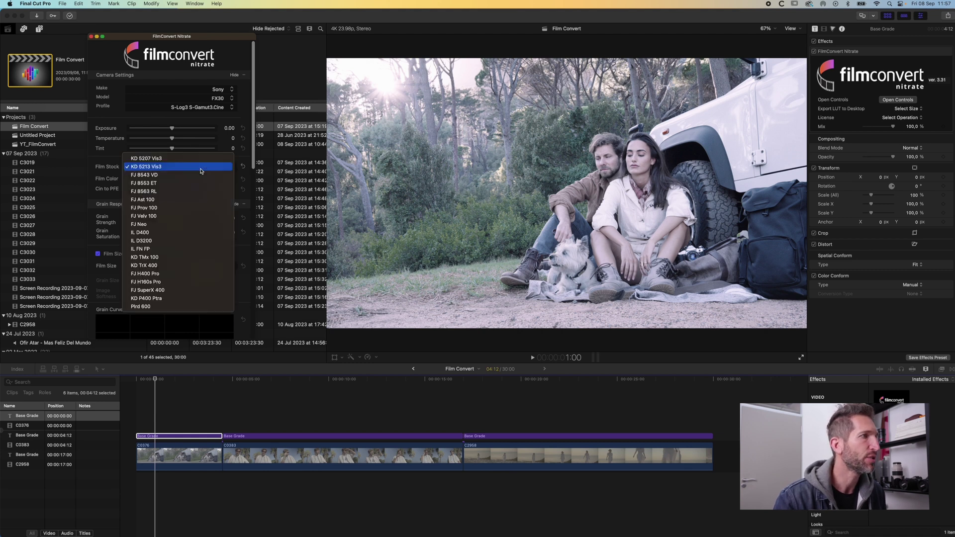
left_click(201, 158)
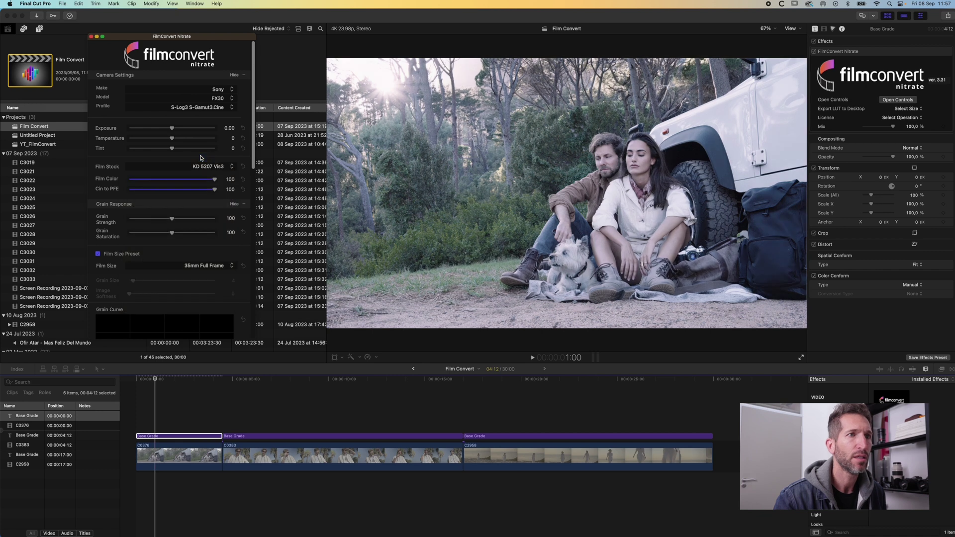
left_click(209, 169)
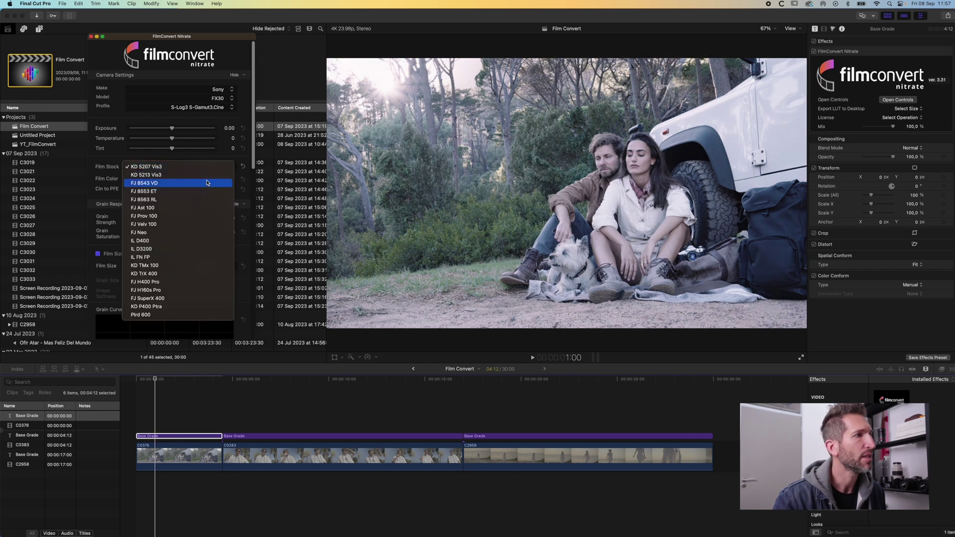
left_click(207, 183)
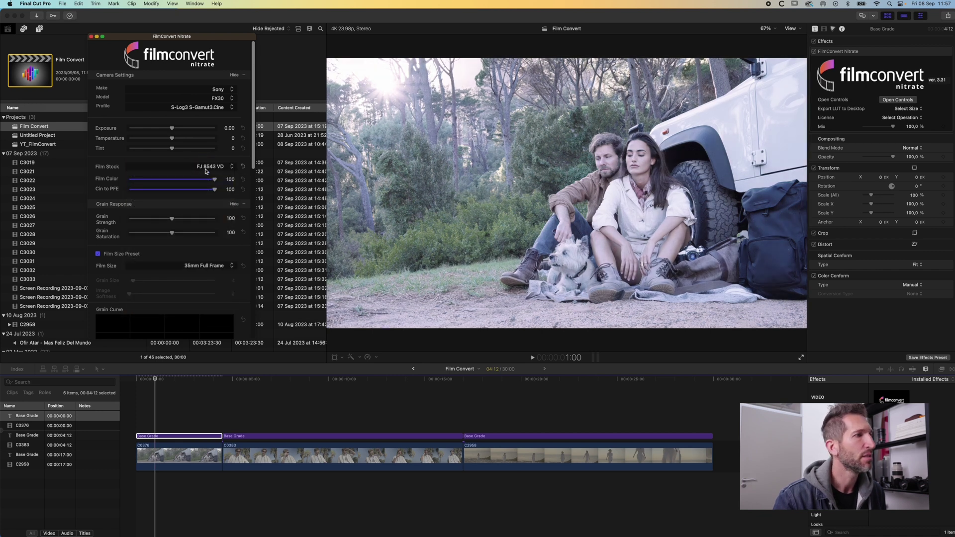
left_click(207, 172)
left_click(206, 171)
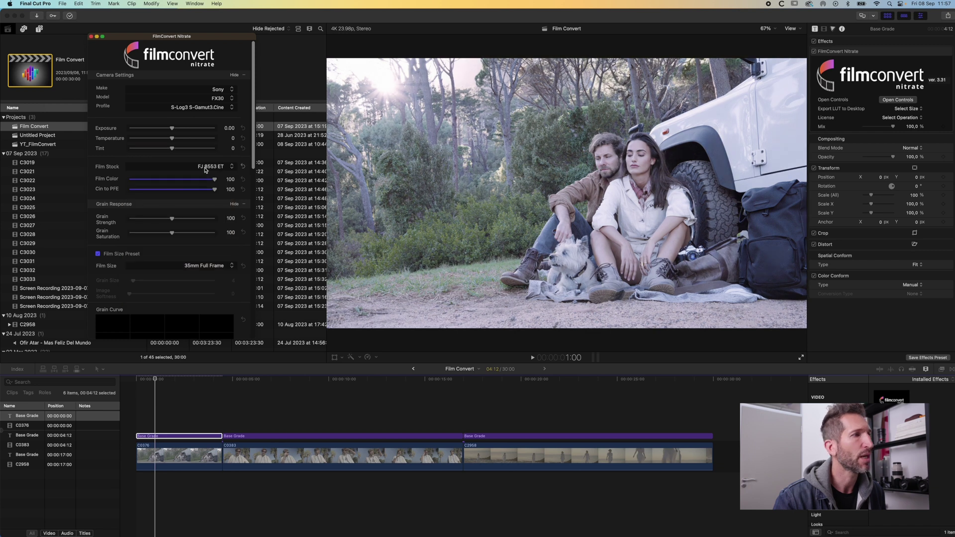
left_click(206, 170)
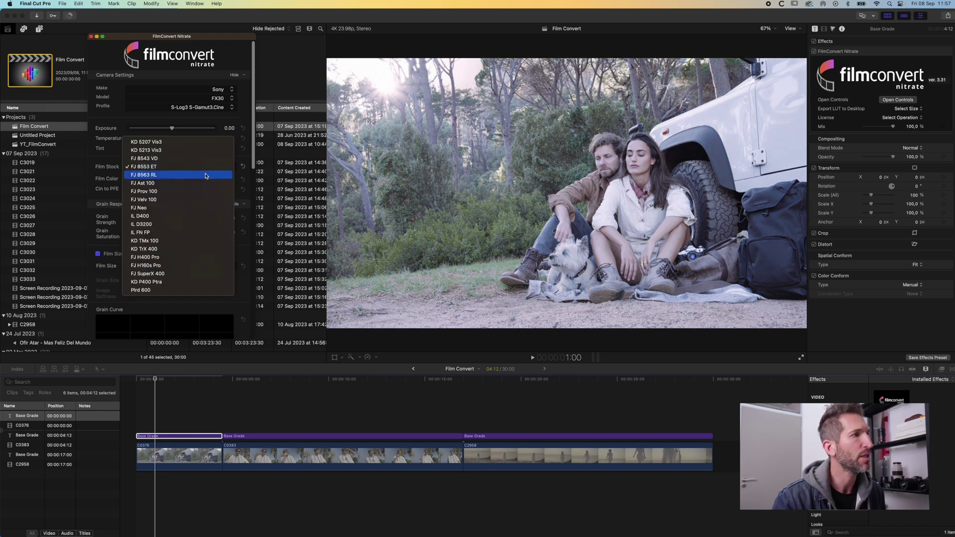
left_click(206, 176)
left_click(206, 169)
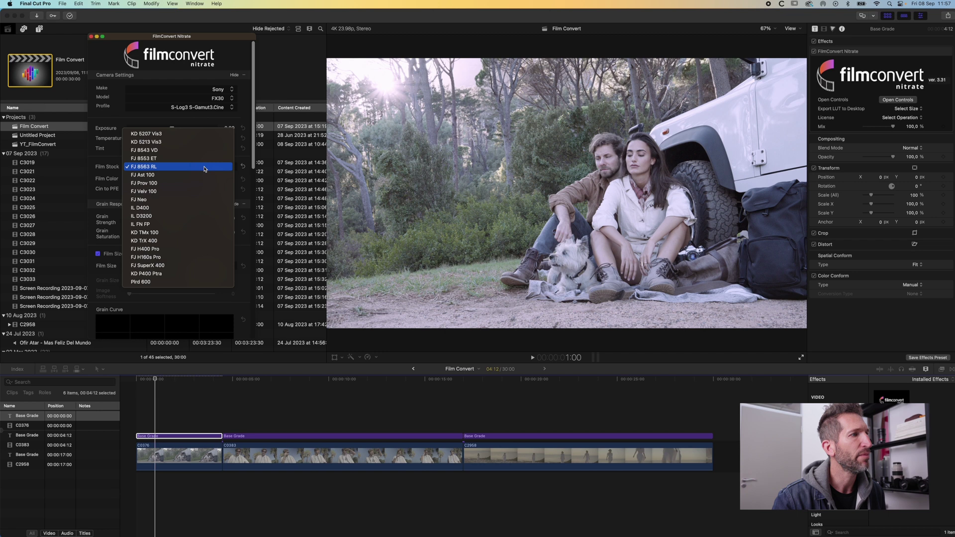
left_click(203, 176)
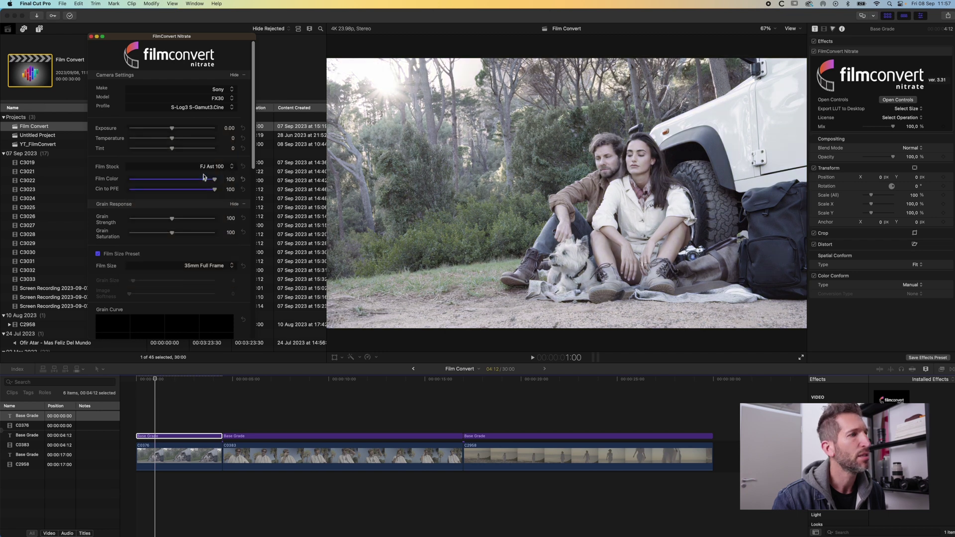
left_click(204, 168)
Compare the black-and-white FJ Neo and IL D400 stocks, then settle on FJ Velv 100.
left_click(205, 175)
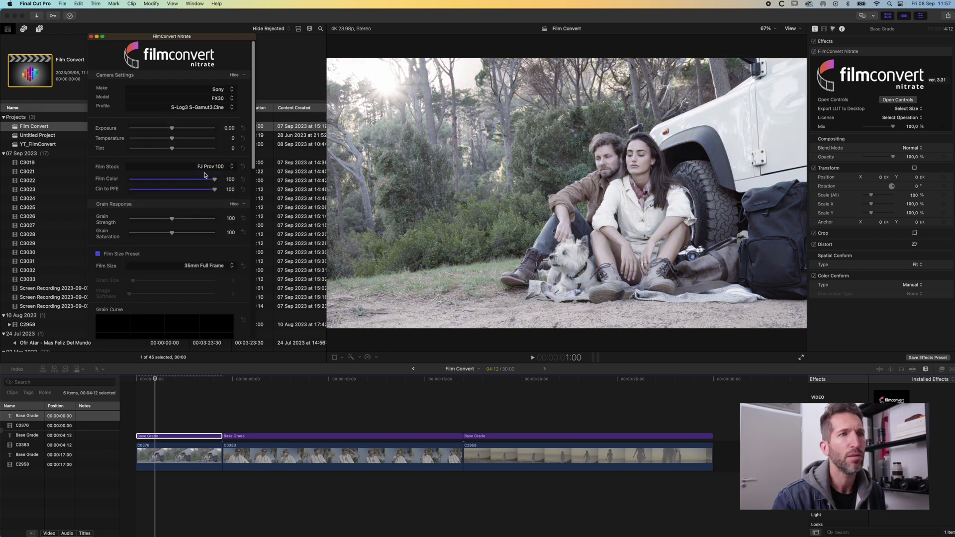
left_click(205, 169)
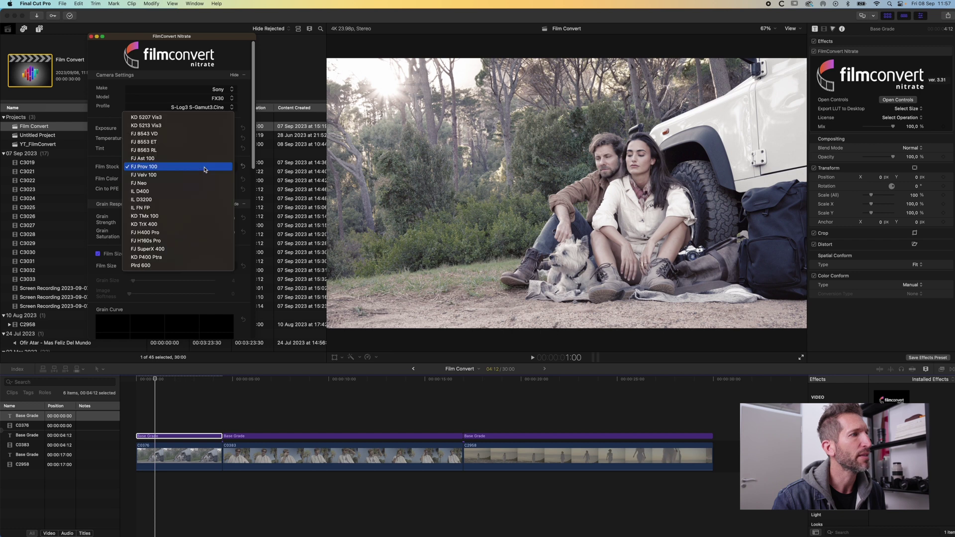
left_click(205, 183)
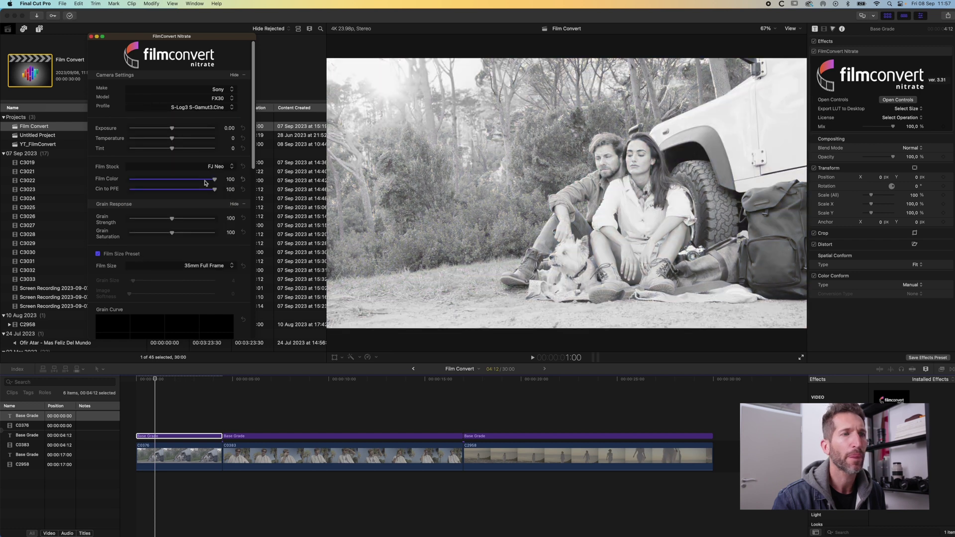
left_click(205, 165)
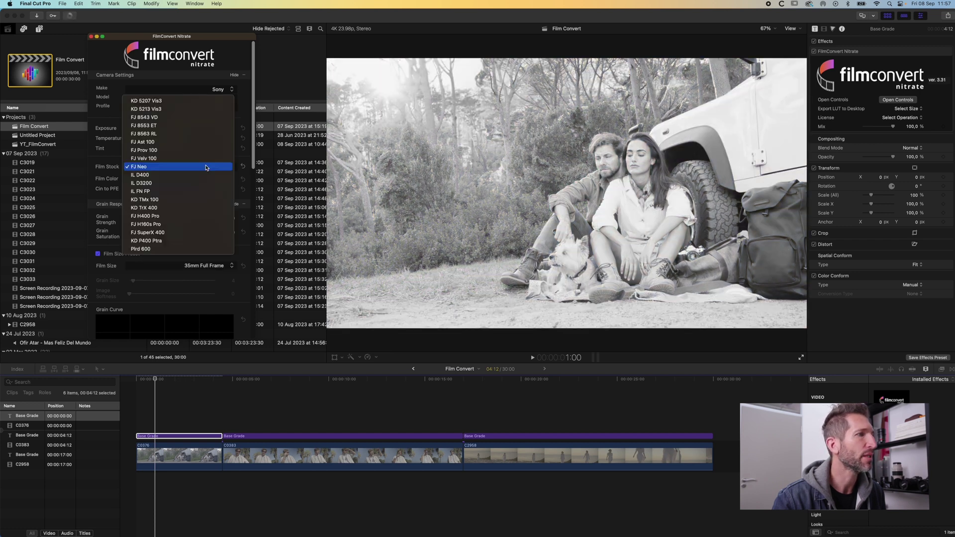
left_click(205, 175)
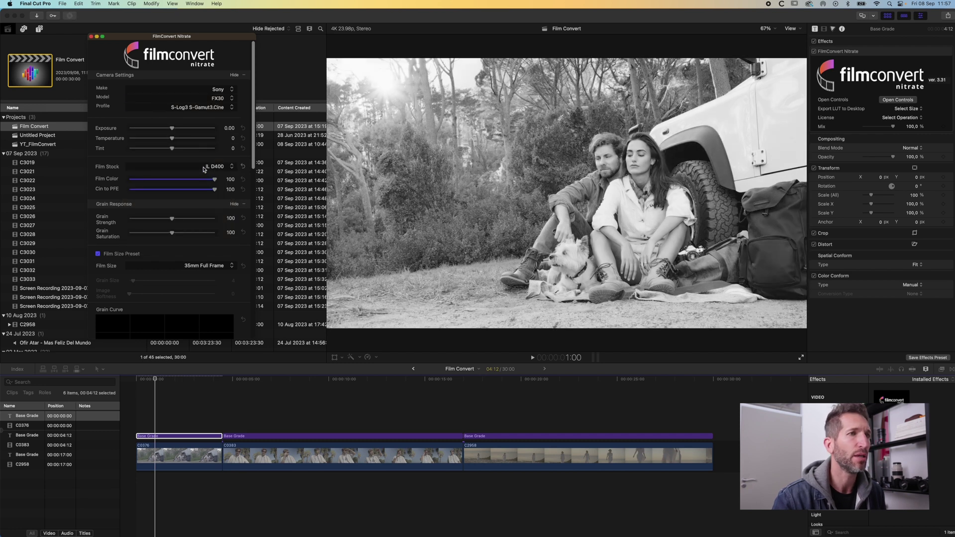
left_click(203, 169)
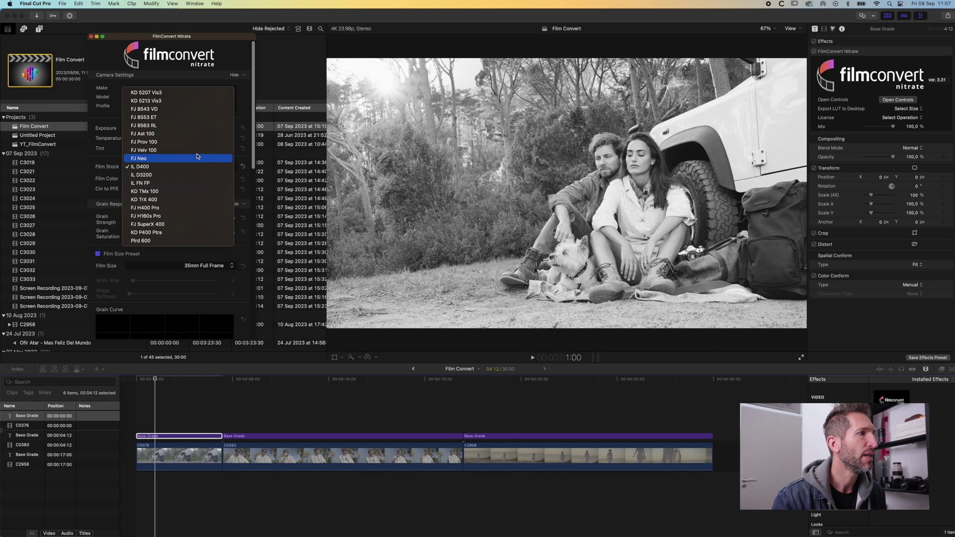
left_click(197, 150)
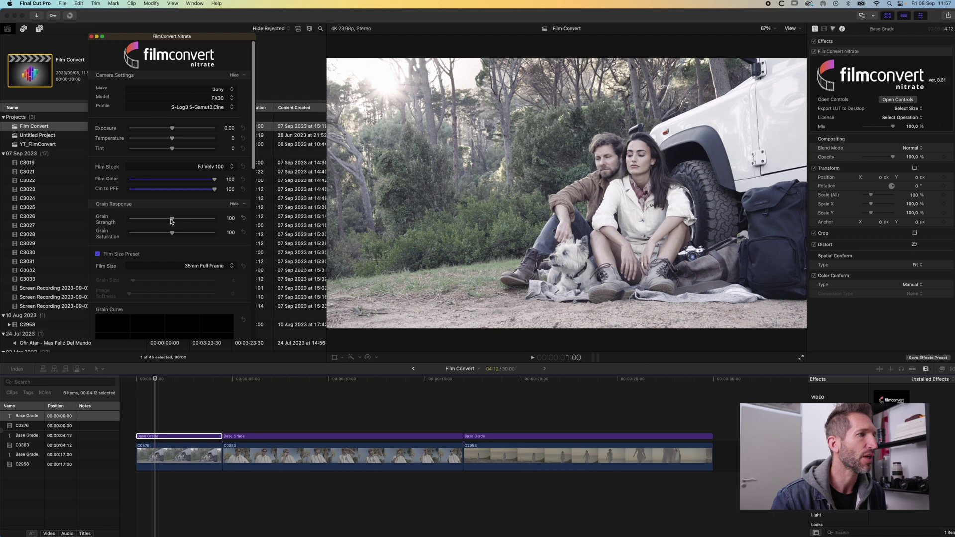
Set Film Size to Super 35 and raise Temperature toward 92 to warm the clip.
scroll(171, 221, "down", 1)
left_click(175, 255)
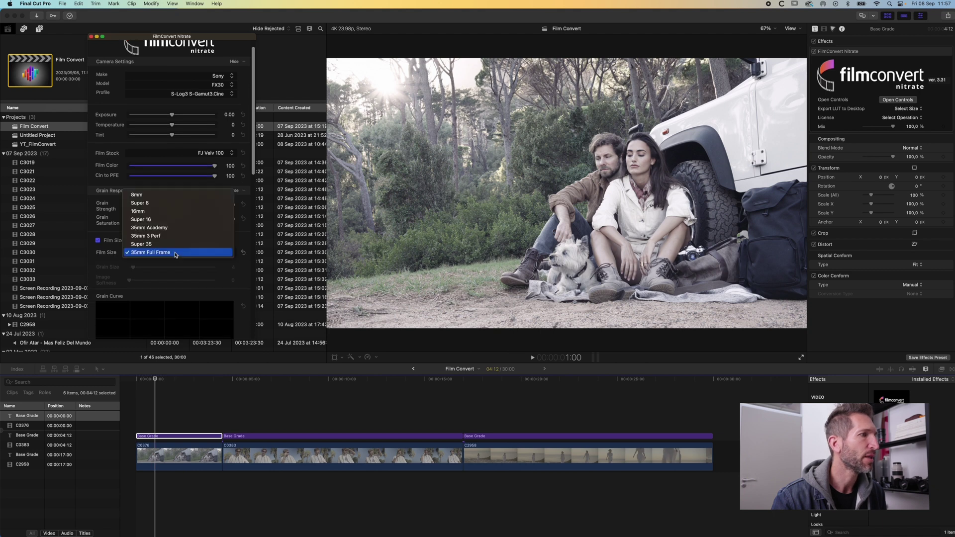
left_click(175, 241)
scroll(175, 242, "down", 2)
scroll(172, 217, "up", 3)
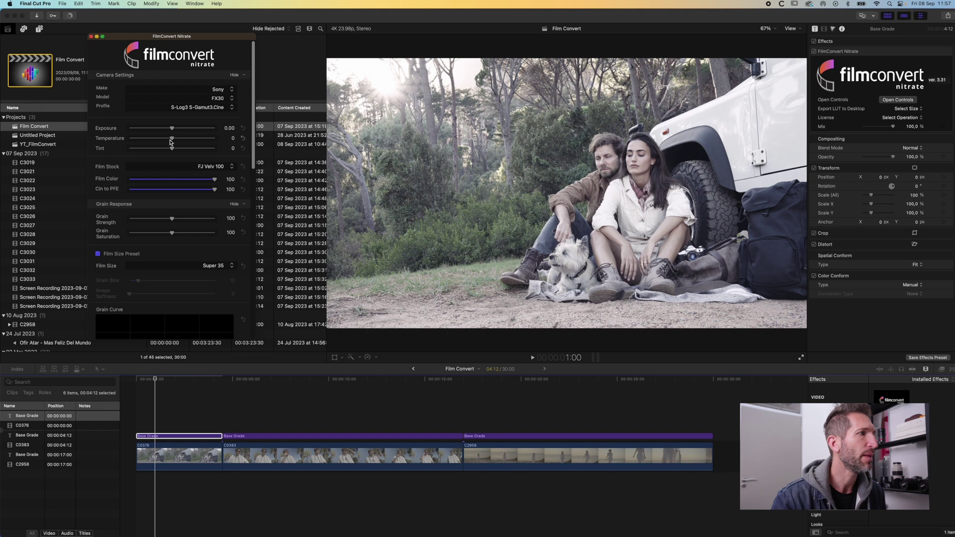
mouse_move(169, 142)
left_mouse_down()
mouse_move(213, 143)
mouse_move(170, 149)
mouse_move(182, 151)
mouse_move(170, 129)
left_mouse_up()
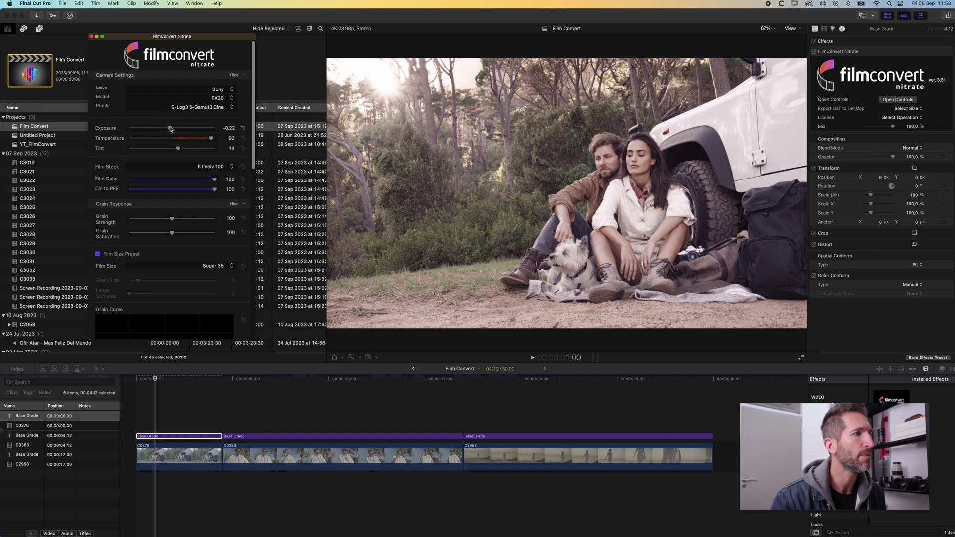
Raise the FilmConvert saturation to about 118.
scroll(175, 199, "down", 2)
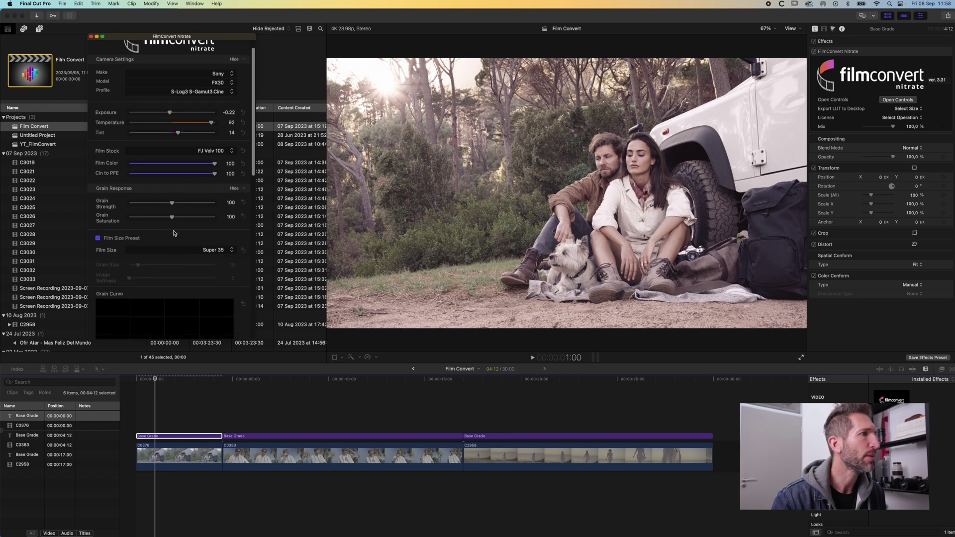
scroll(174, 233, "down", 10)
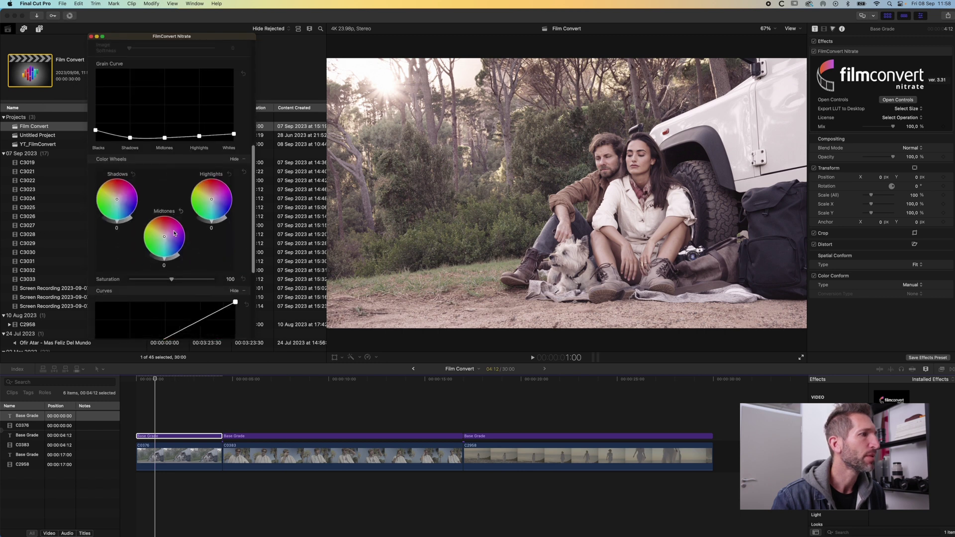
scroll(174, 233, "down", 3)
left_click_drag(172, 259, 180, 258)
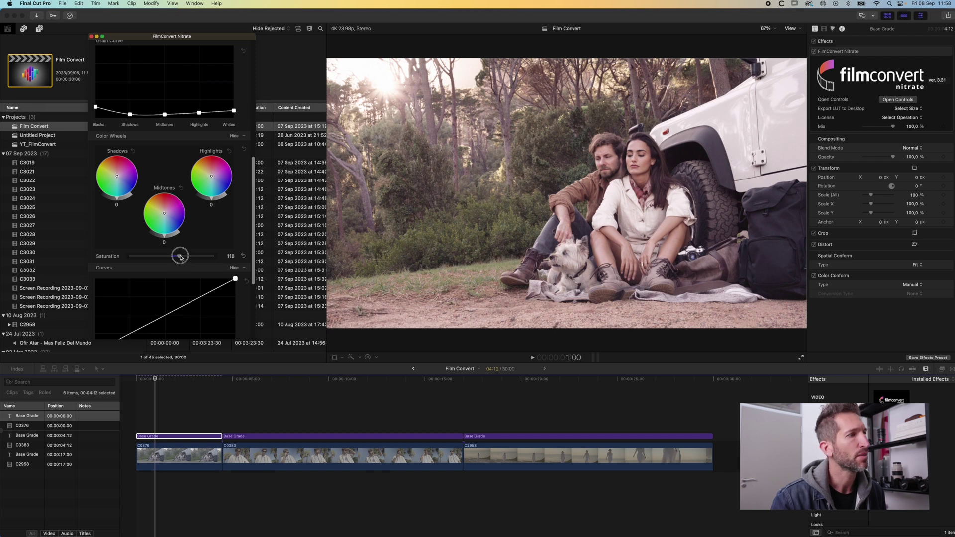
Add a shadow point and a highlight point to the curve for gentle contrast.
scroll(181, 256, "down", 10)
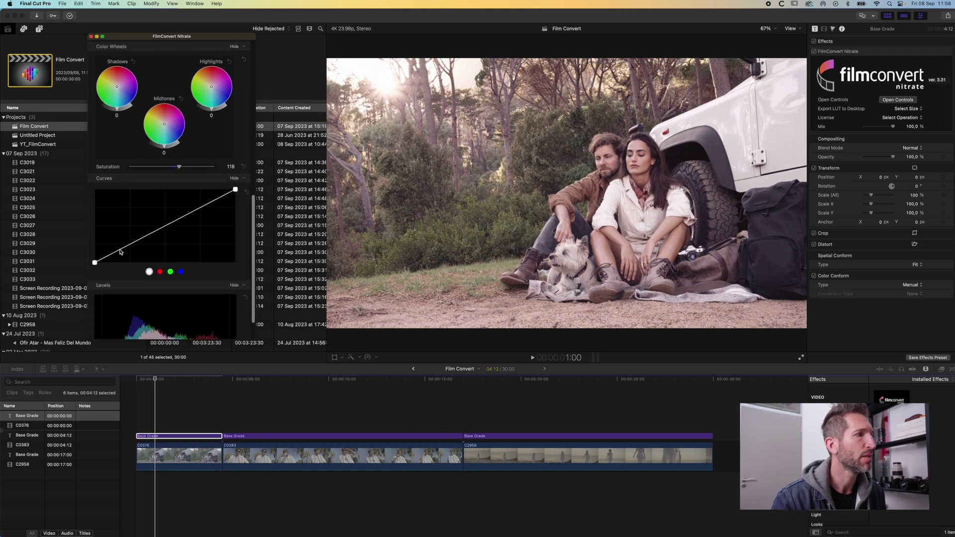
left_click(120, 250)
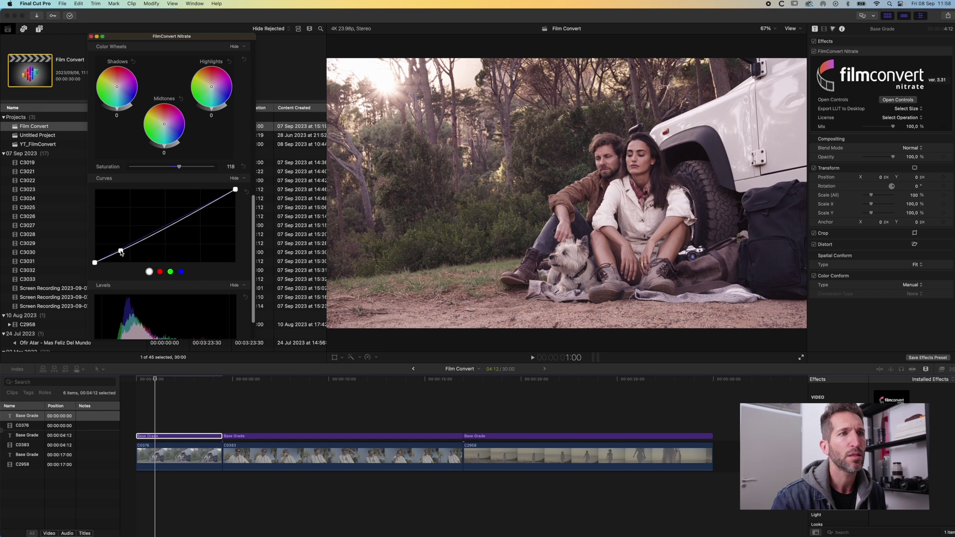
left_click(192, 213)
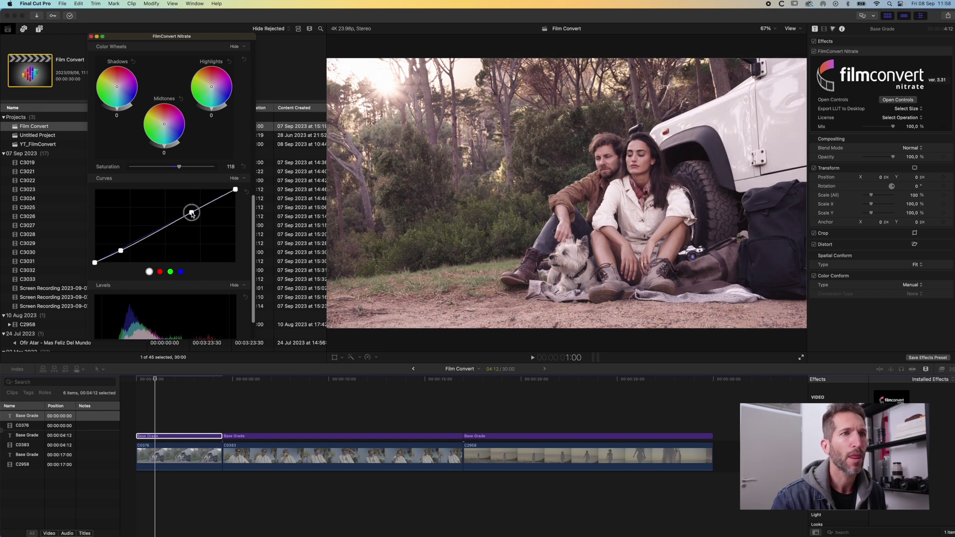
scroll(192, 214, "up", 10)
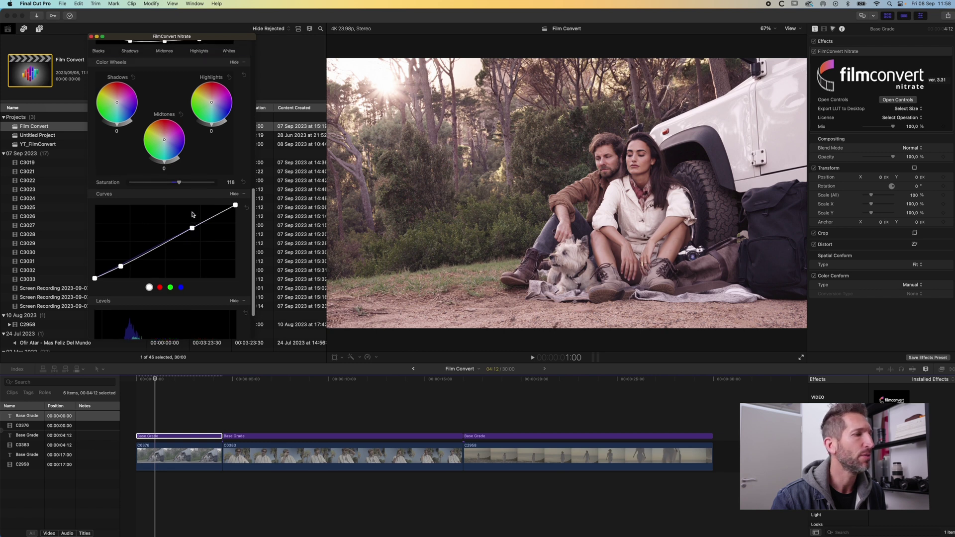
scroll(193, 218, "up", 3)
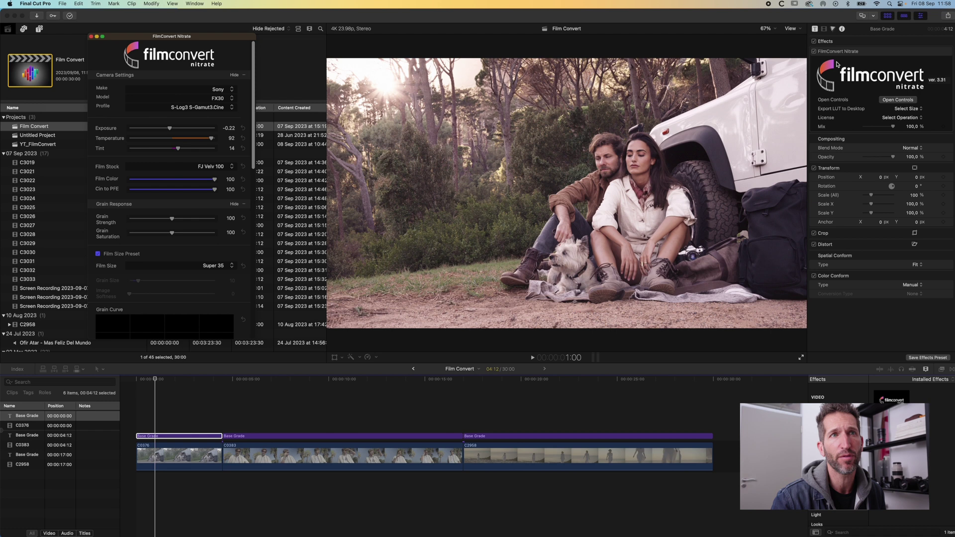
left_click(182, 436)
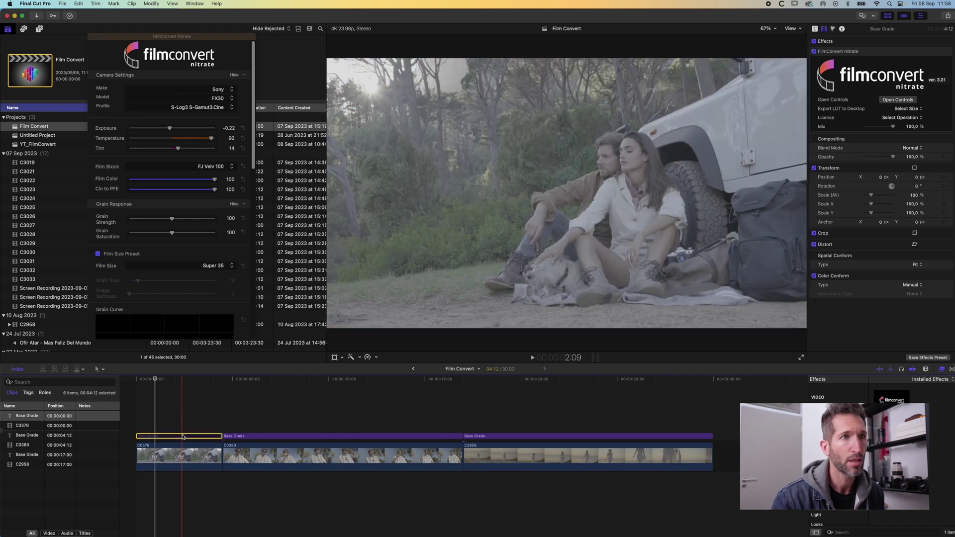
key("space")
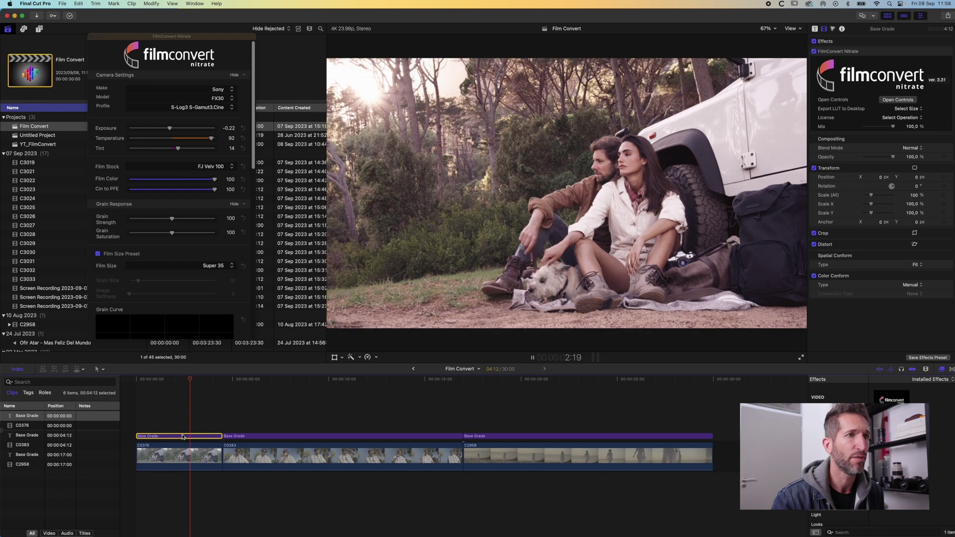
Select the second Base Grade clip and set its camera to Sony FX30, S-Log3 S-Gamut3.Cine.
key("space")
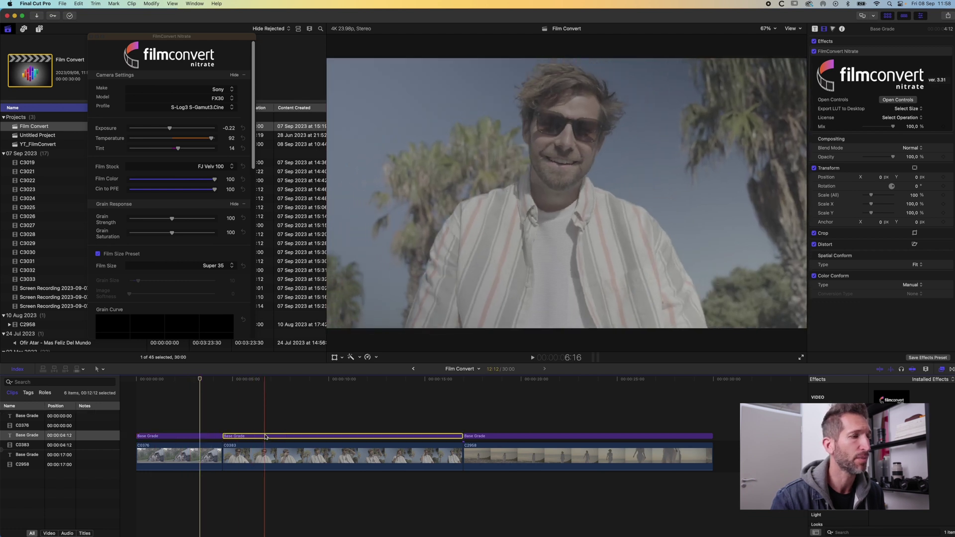
left_click(281, 436)
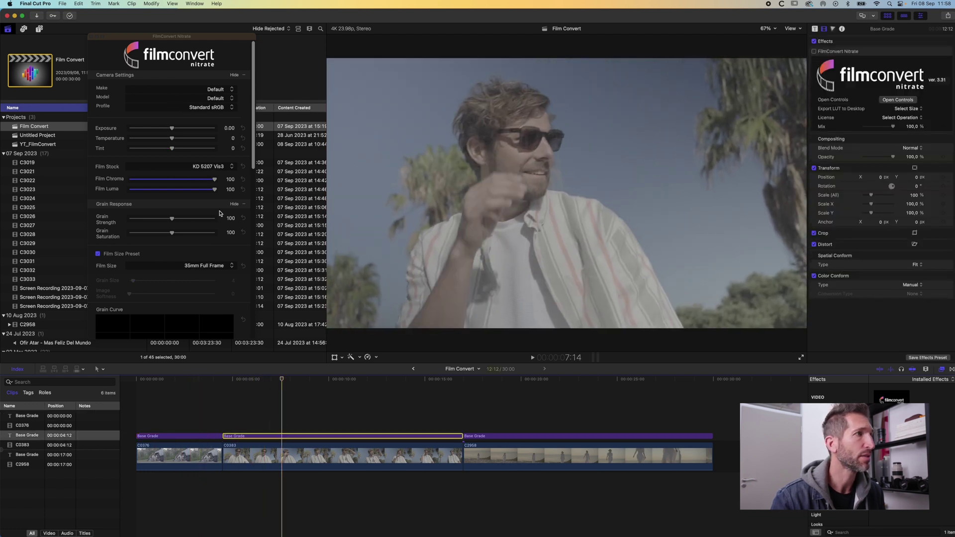
left_click(227, 92)
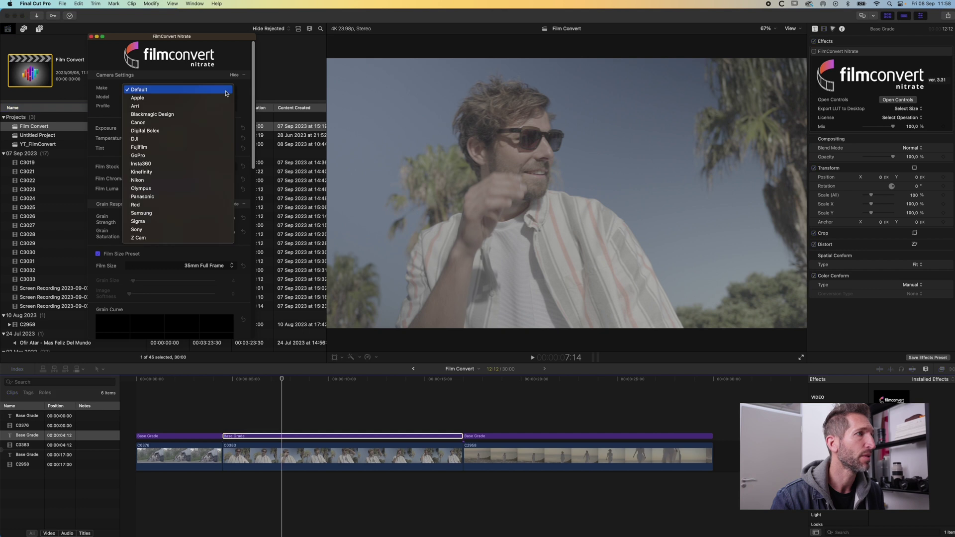
left_click(211, 230)
left_click(219, 98)
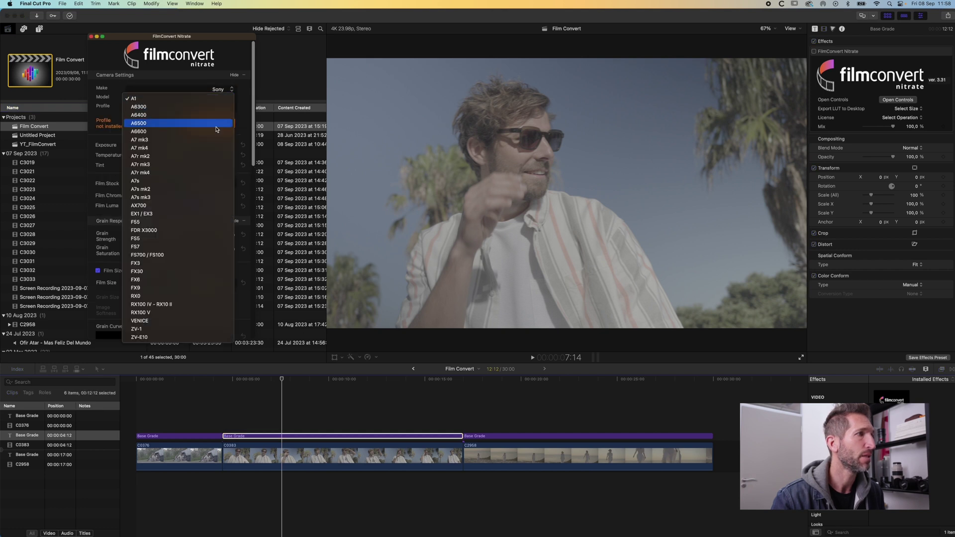
left_click(212, 271)
left_click(224, 112)
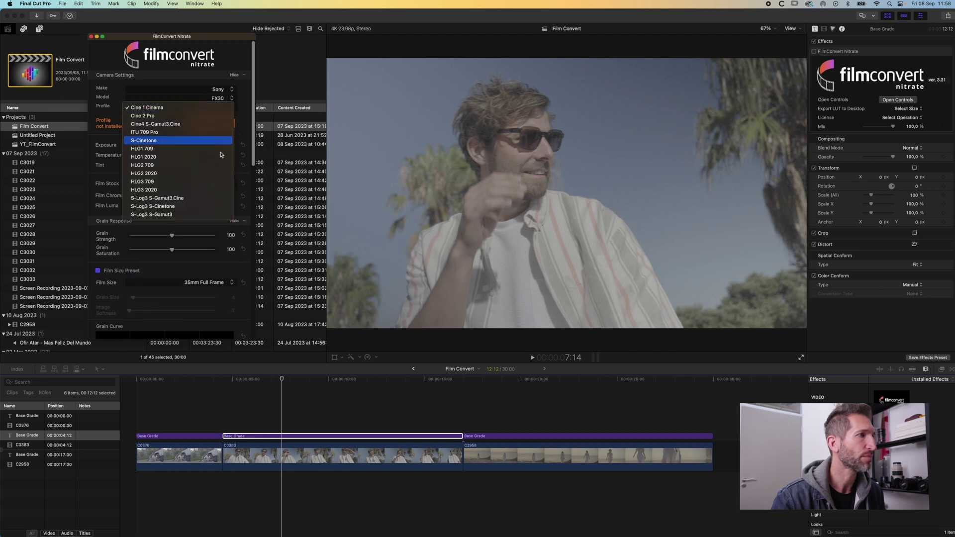
left_click(212, 199)
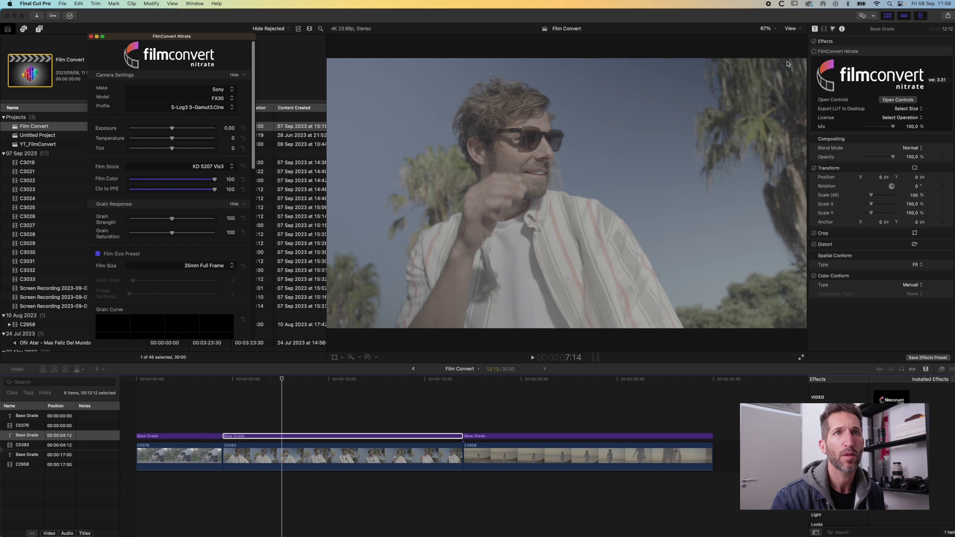
left_click(814, 51)
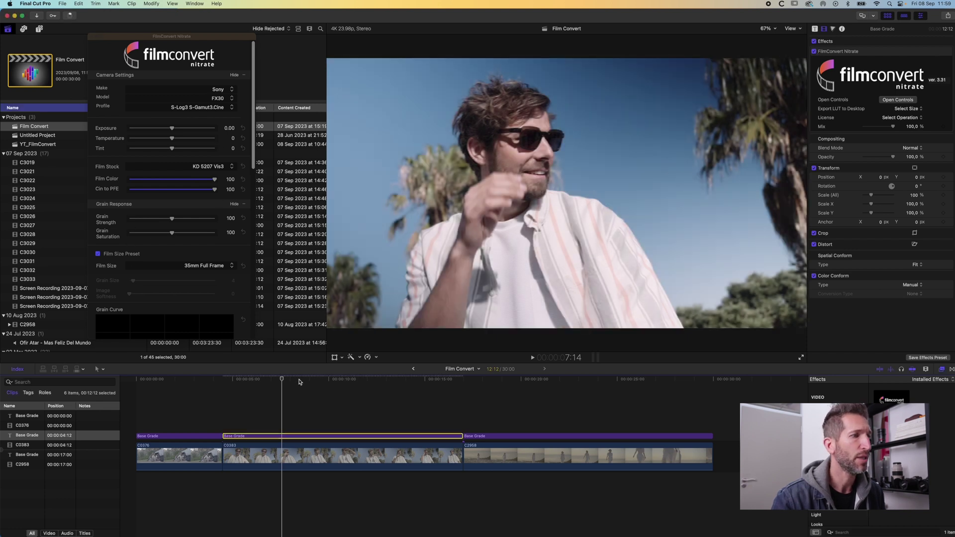
left_click_drag(279, 379, 240, 380)
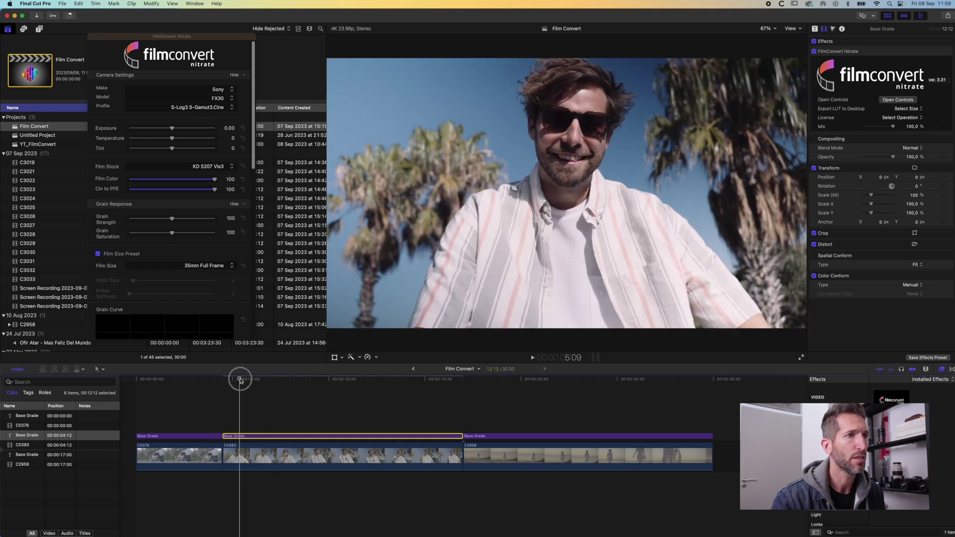
key("space")
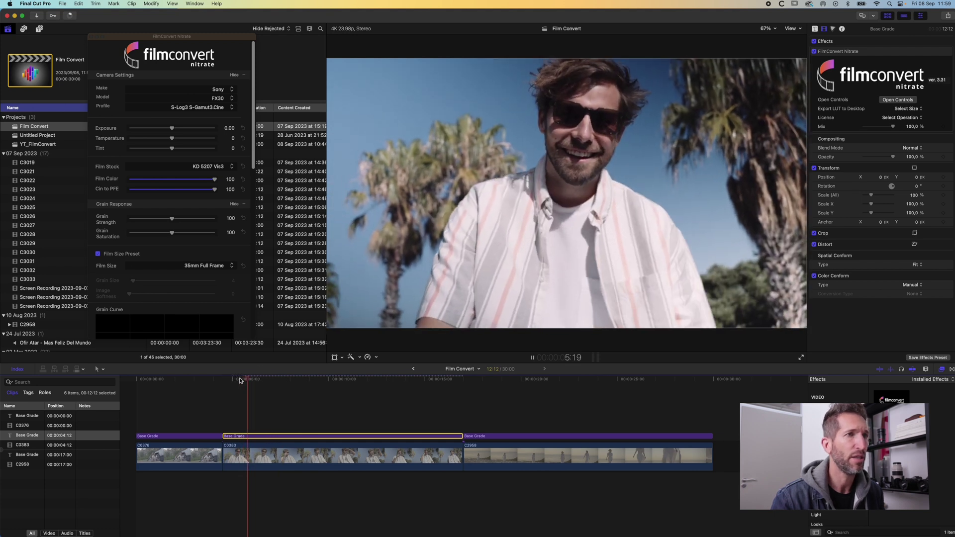
key("space")
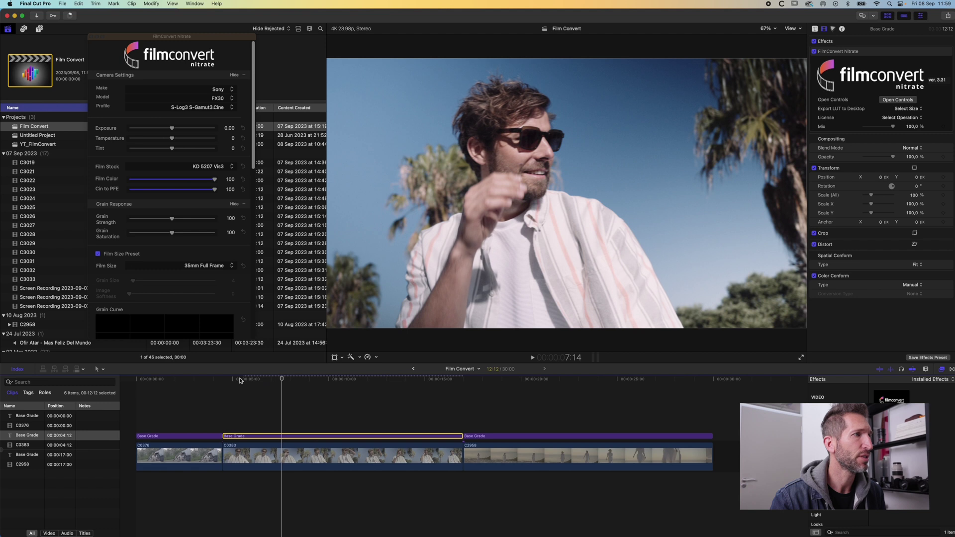
left_click(225, 164)
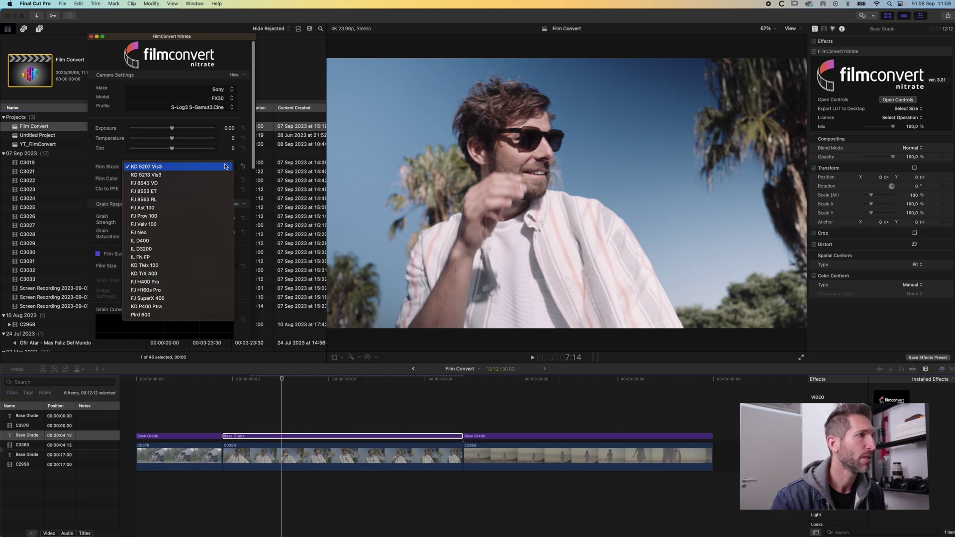
left_click(192, 307)
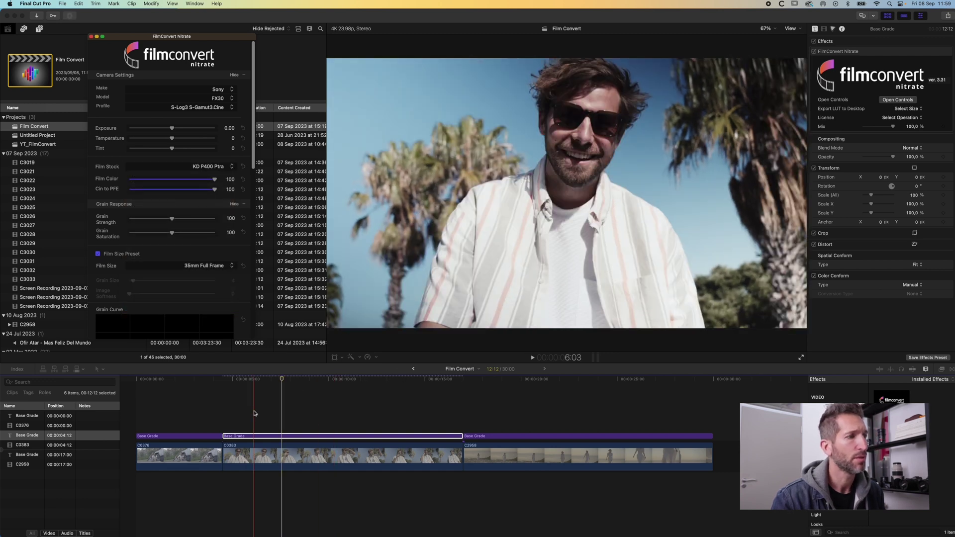
left_click(281, 380)
left_click(333, 379)
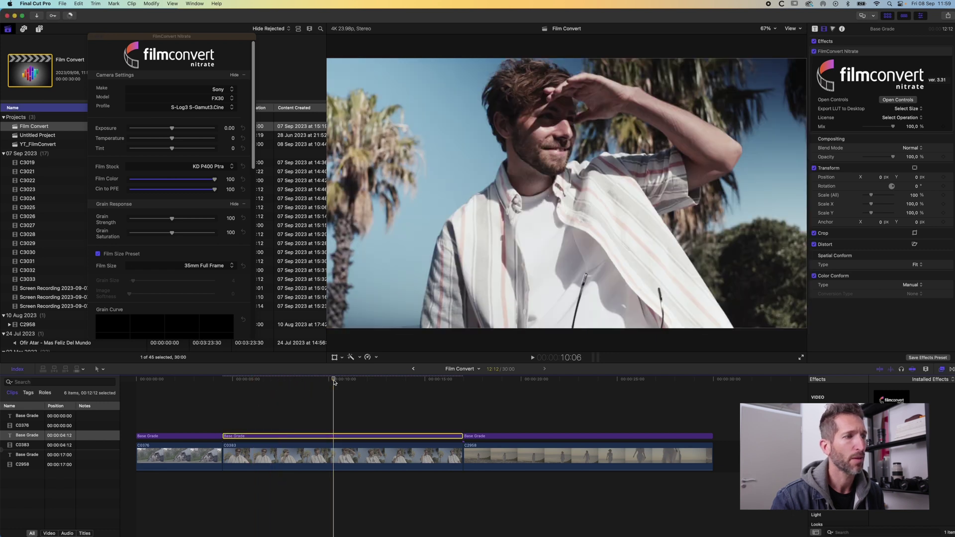
left_click(372, 379)
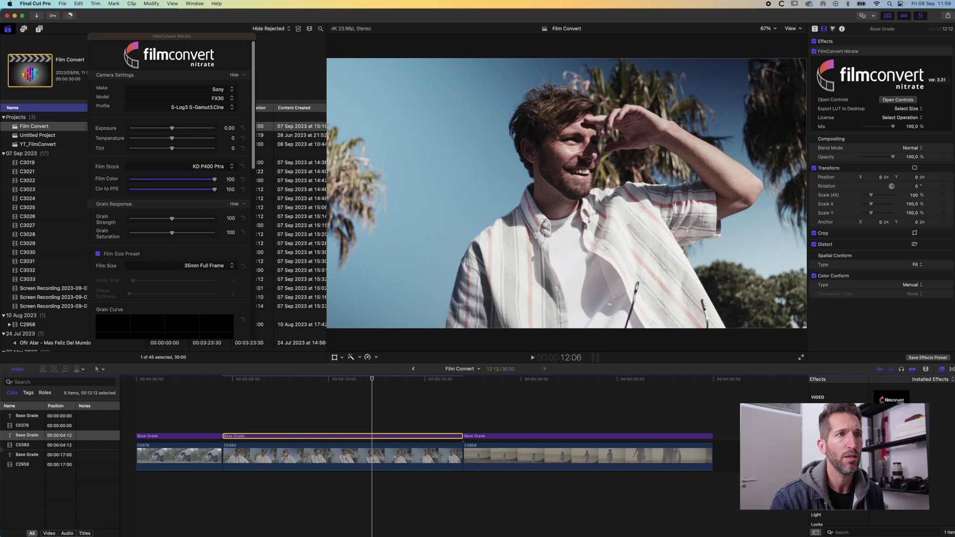
key("space")
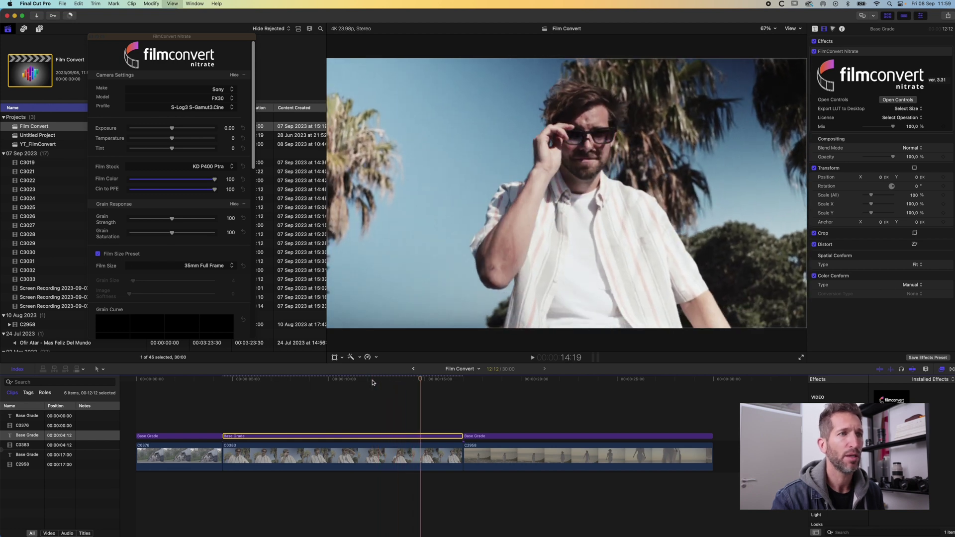
key("space")
key("space")
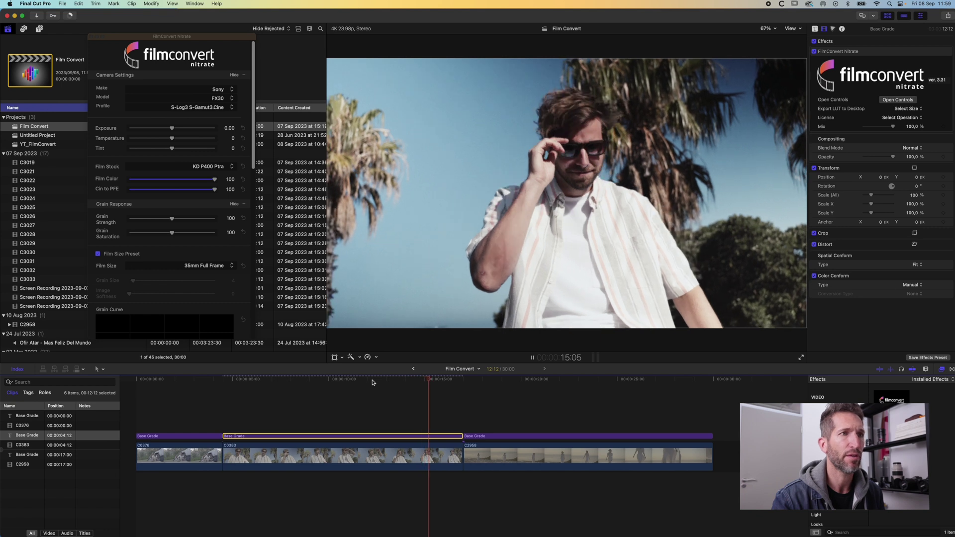
key("space")
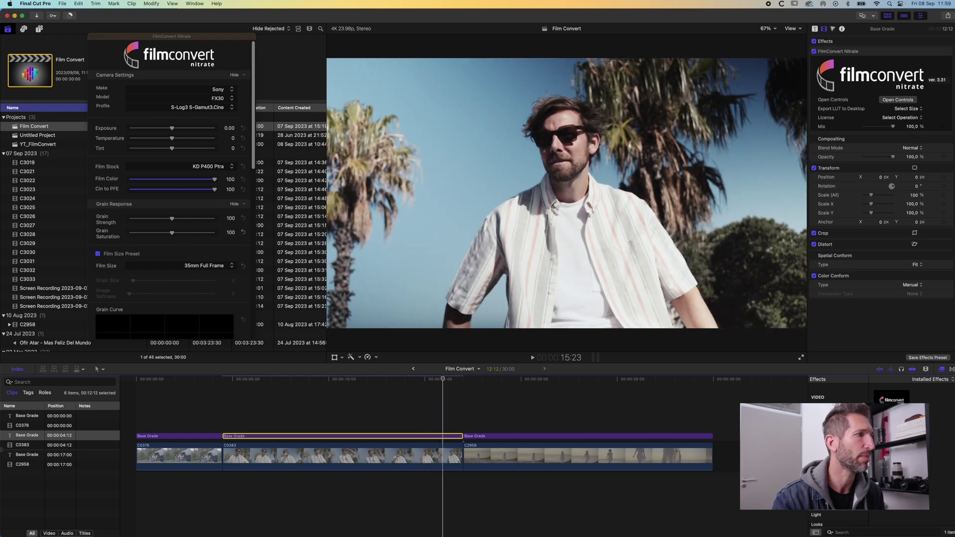
Lift the curve's black point, add a lower shadow point, and lower Mix to about 79%.
scroll(181, 229, "down", 15)
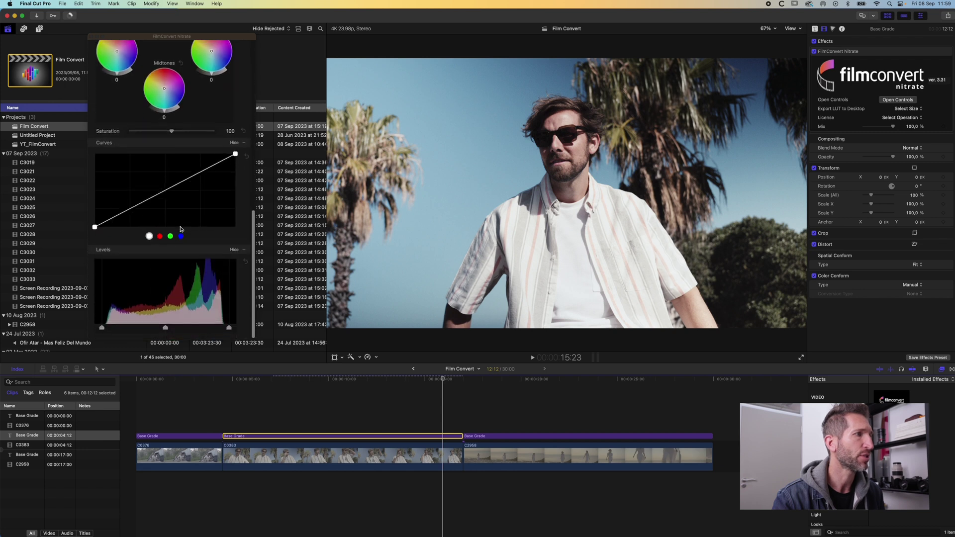
left_click_drag(95, 228, 92, 222)
left_click(114, 213)
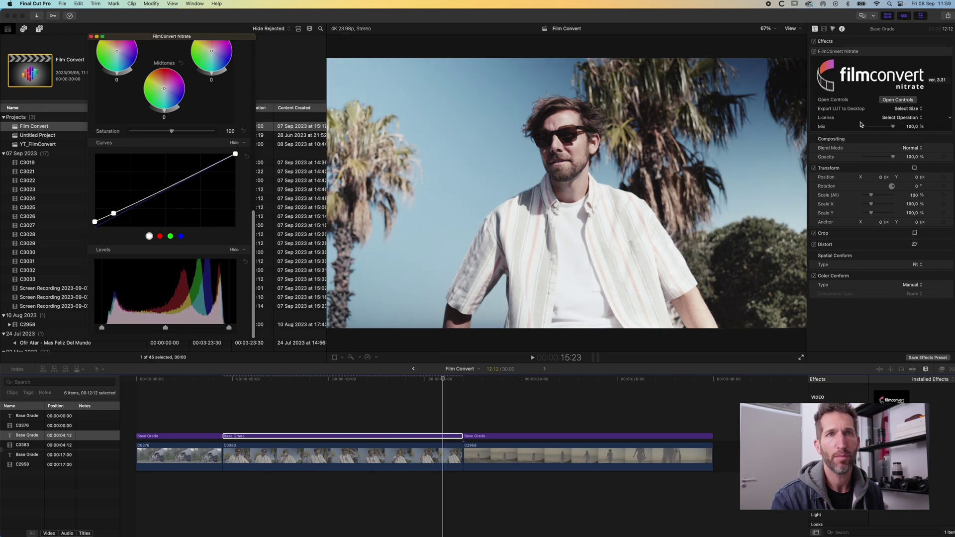
left_click(892, 128)
left_click_drag(893, 128, 888, 128)
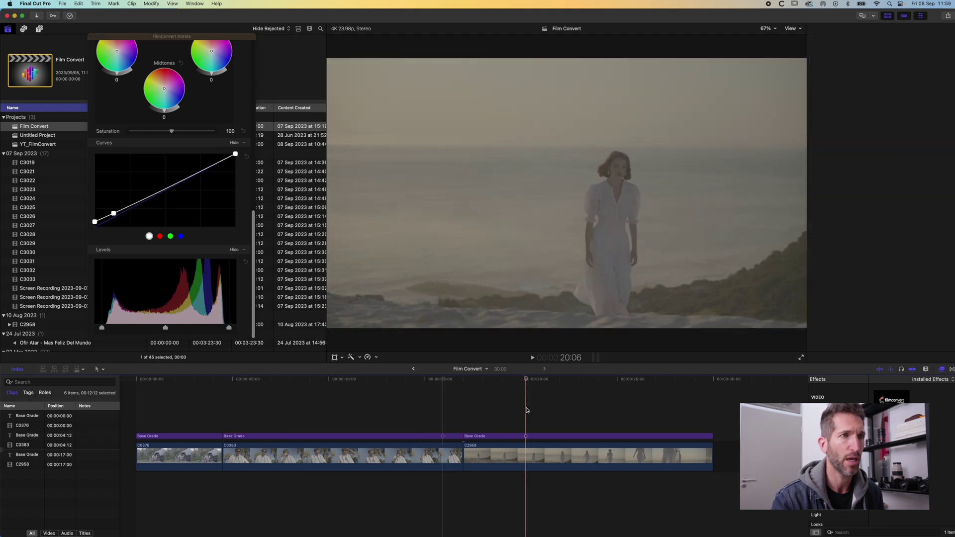
Select the third Base Grade clip over the beach shot and enable FilmConvert Nitrate.
left_click(526, 436)
left_click(551, 436)
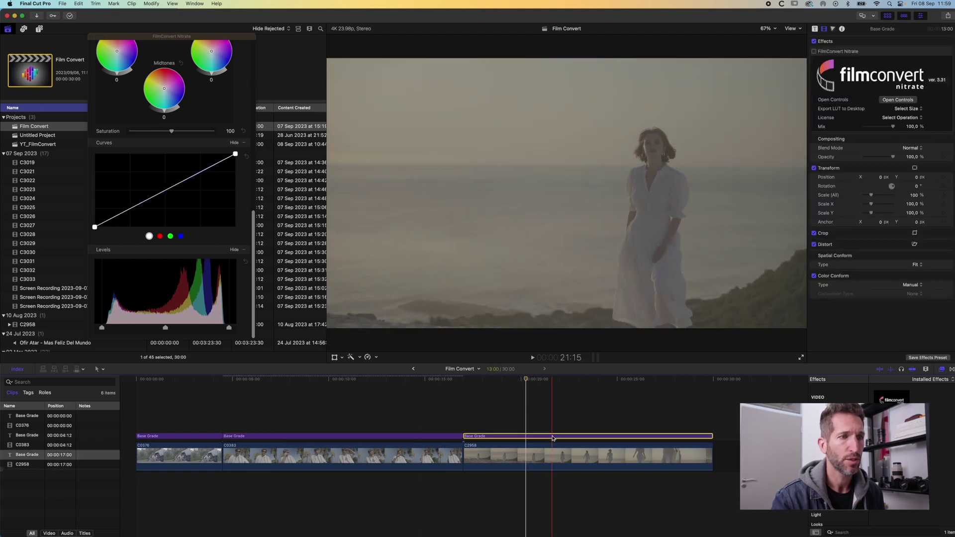
left_click(553, 428)
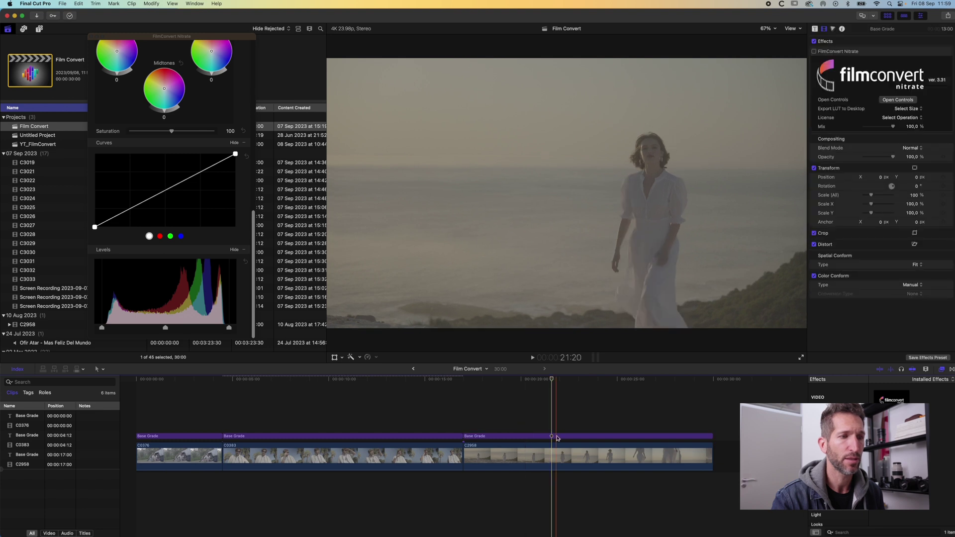
left_click(552, 437)
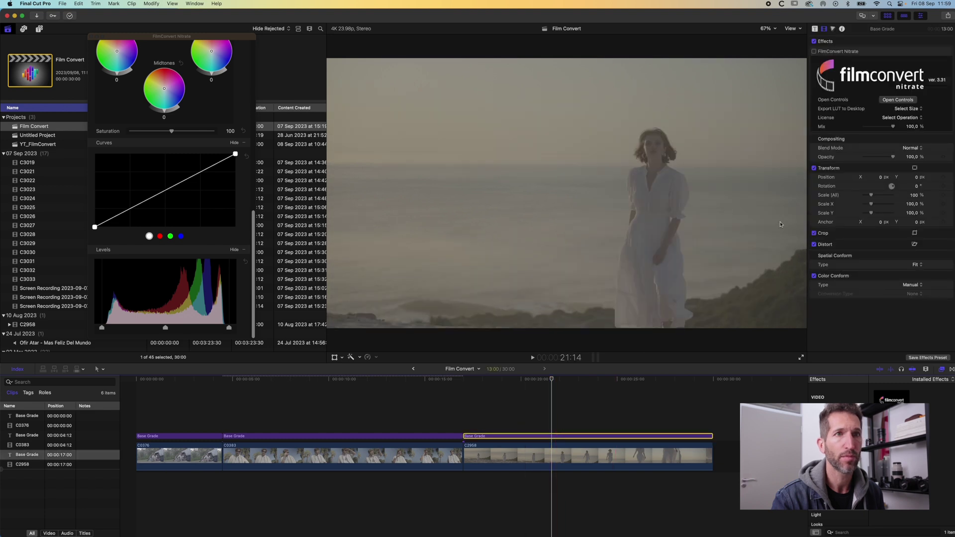
left_click(814, 52)
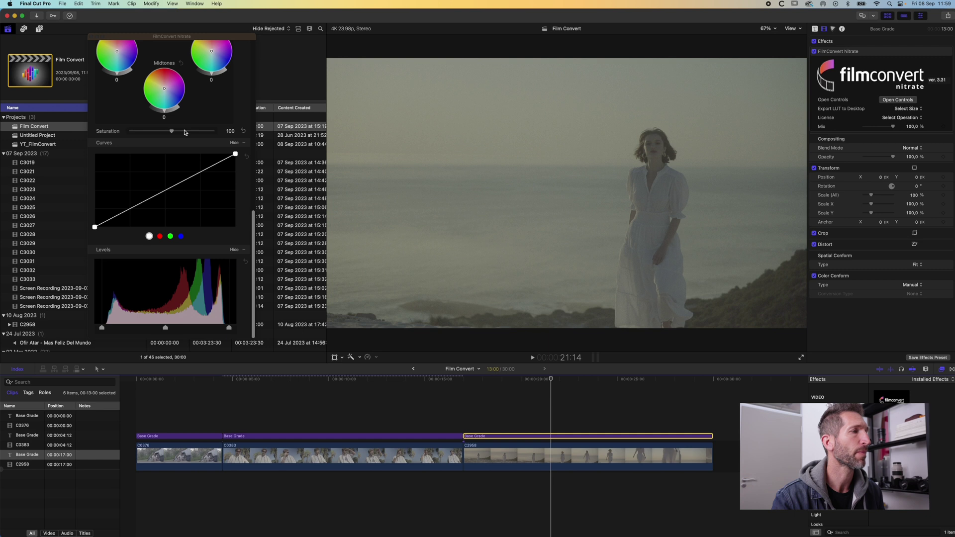
scroll(184, 133, "up", 10)
Set the camera to Sony, model FX30, profile S-Log3 S-Gamut3.Cine.
left_click(209, 89)
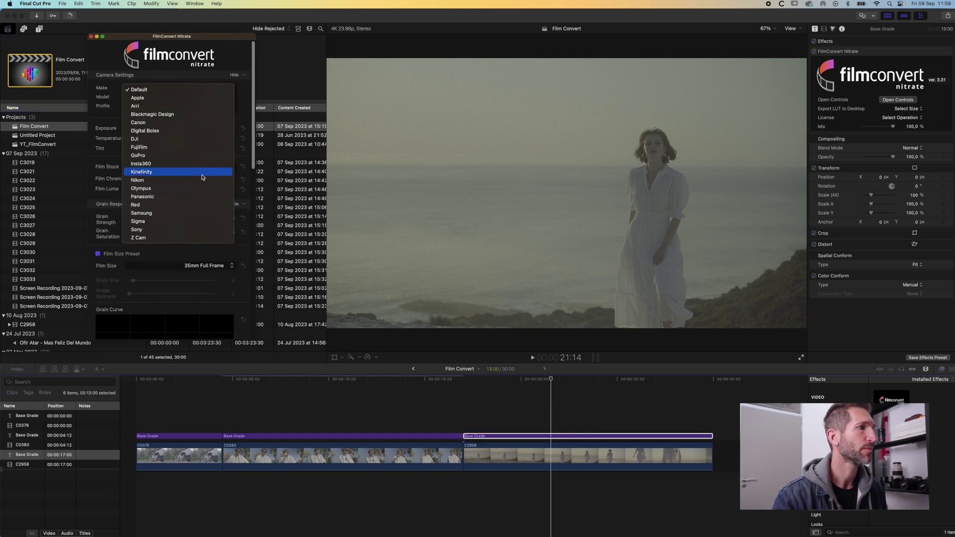
left_click(189, 230)
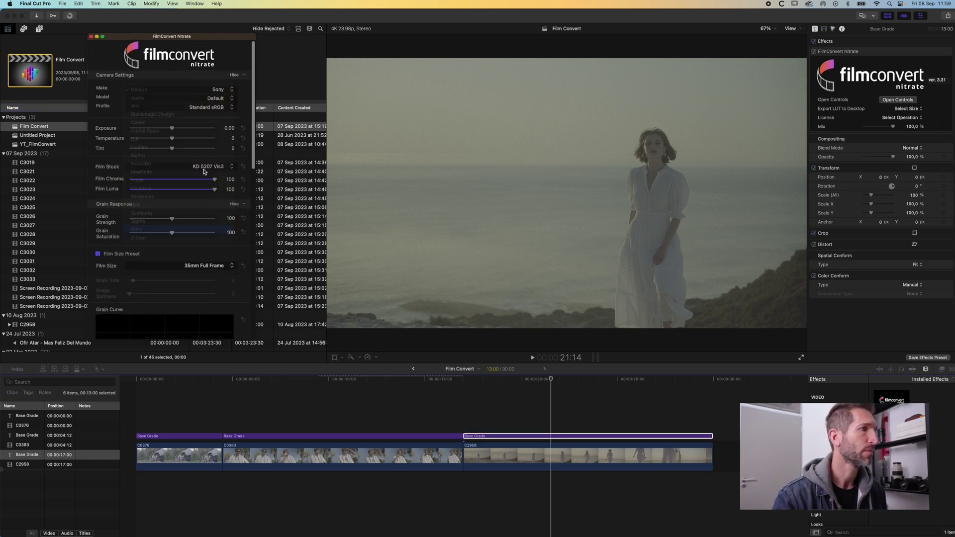
left_click(213, 98)
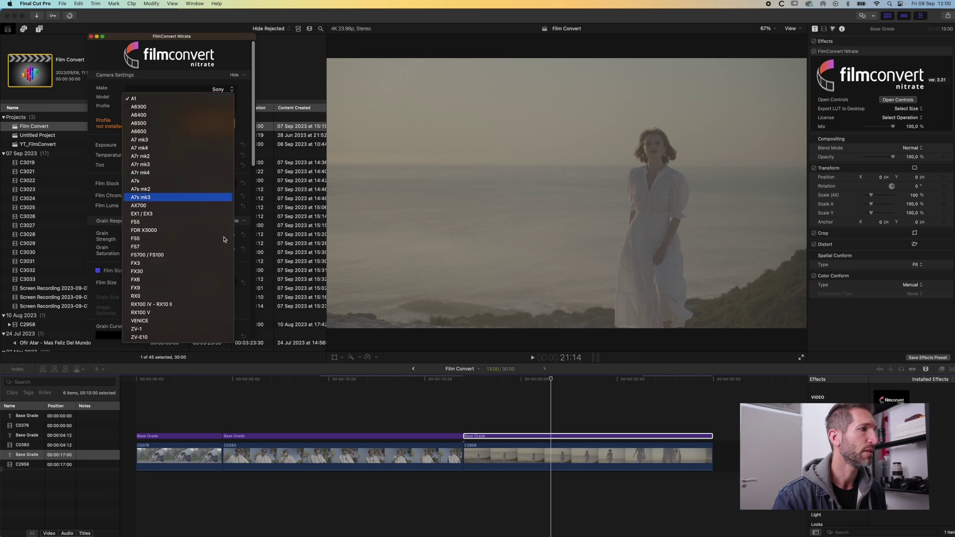
left_click(208, 275)
left_click(215, 108)
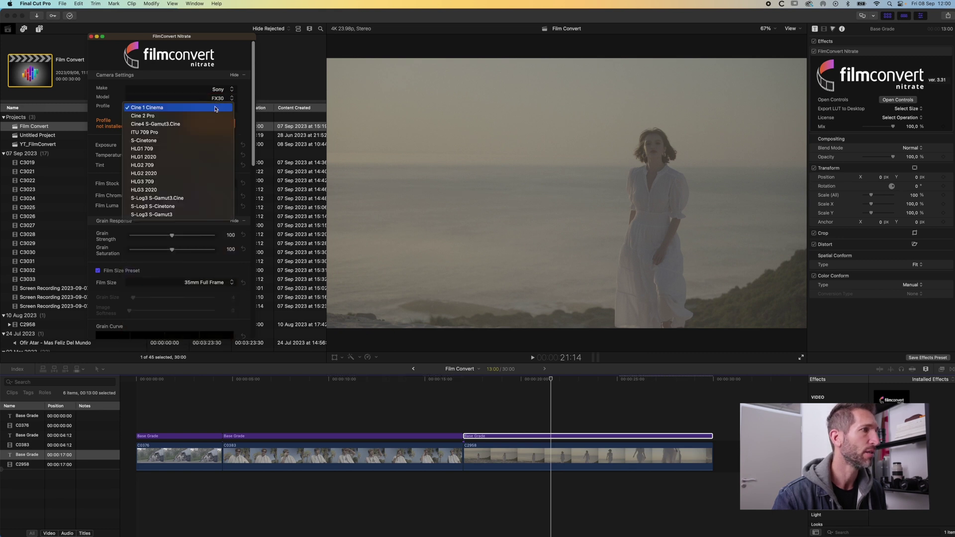
left_click(203, 201)
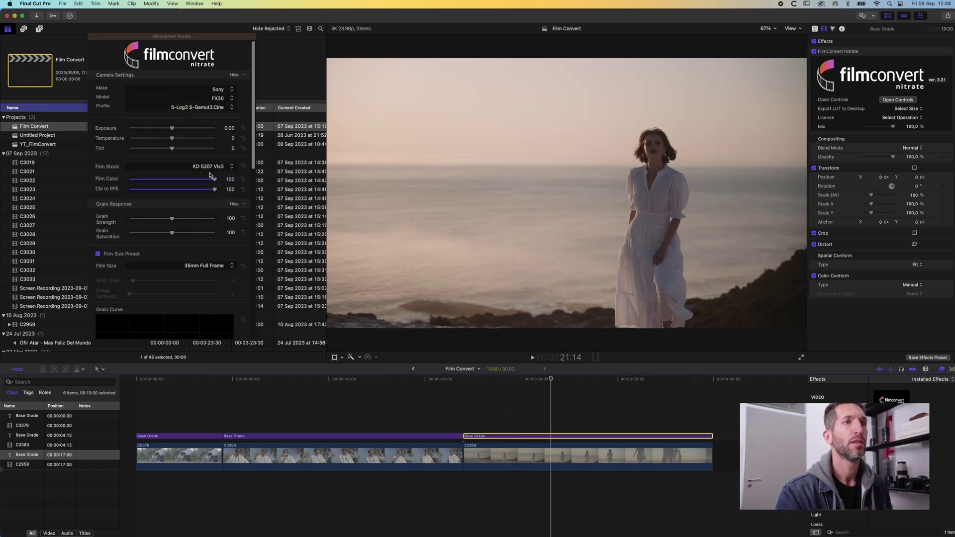
Compare KD 5213 Vis3, FJ 8543 VD and FJ 8553 ET stocks, ending on FJ 8543 VD.
left_click(212, 169)
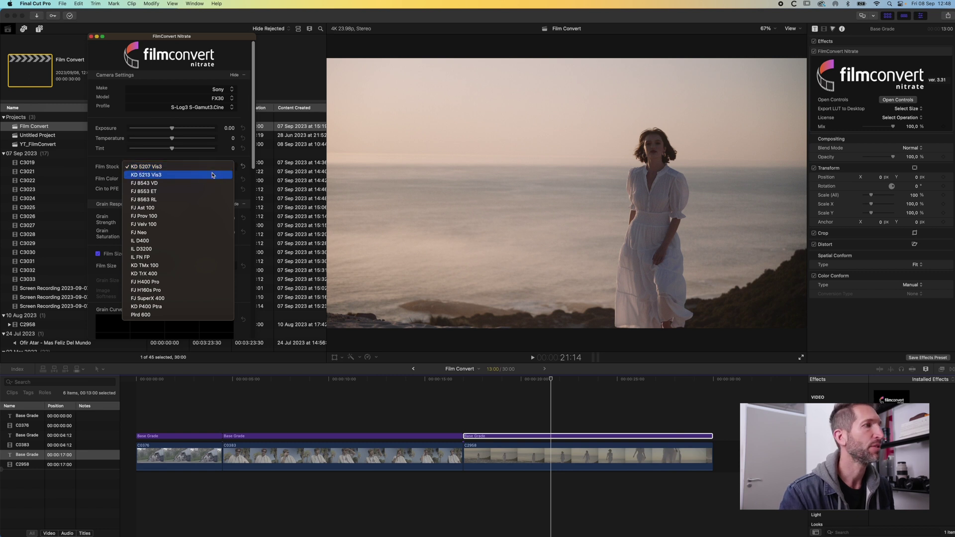
left_click(212, 172)
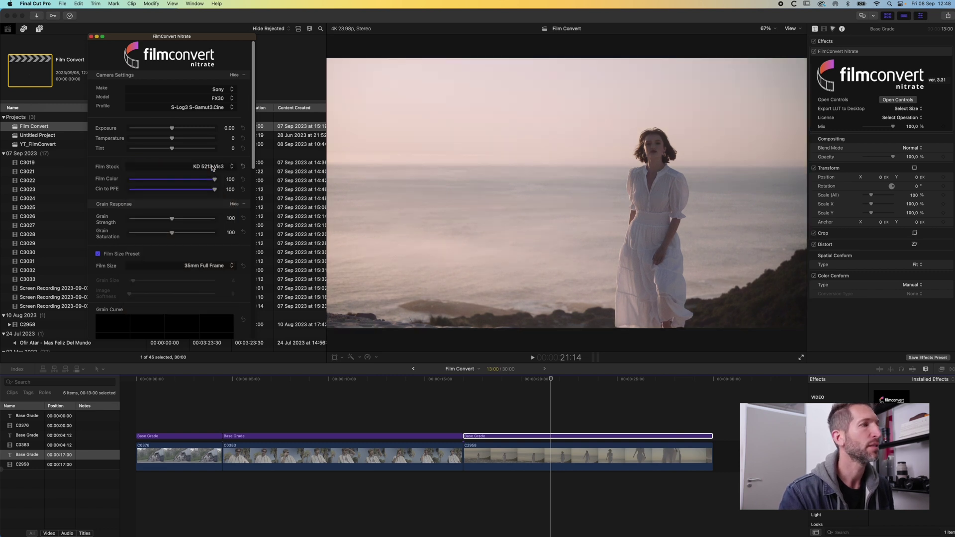
left_click(212, 168)
left_click(212, 175)
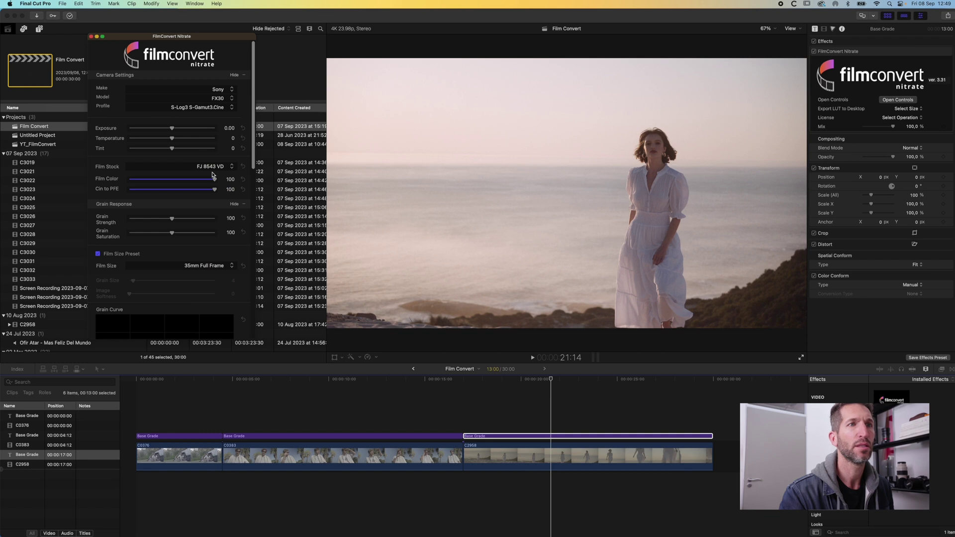
left_click(212, 175)
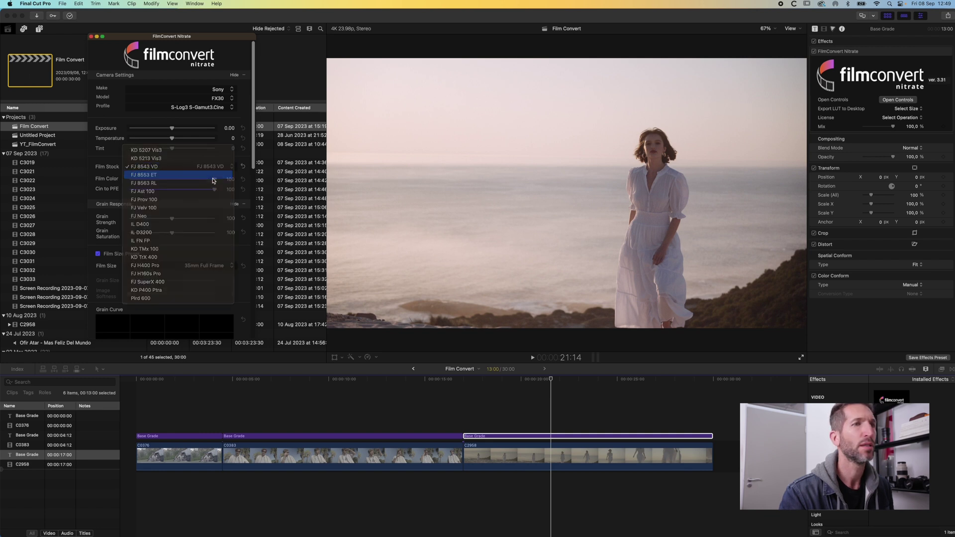
left_click(214, 180)
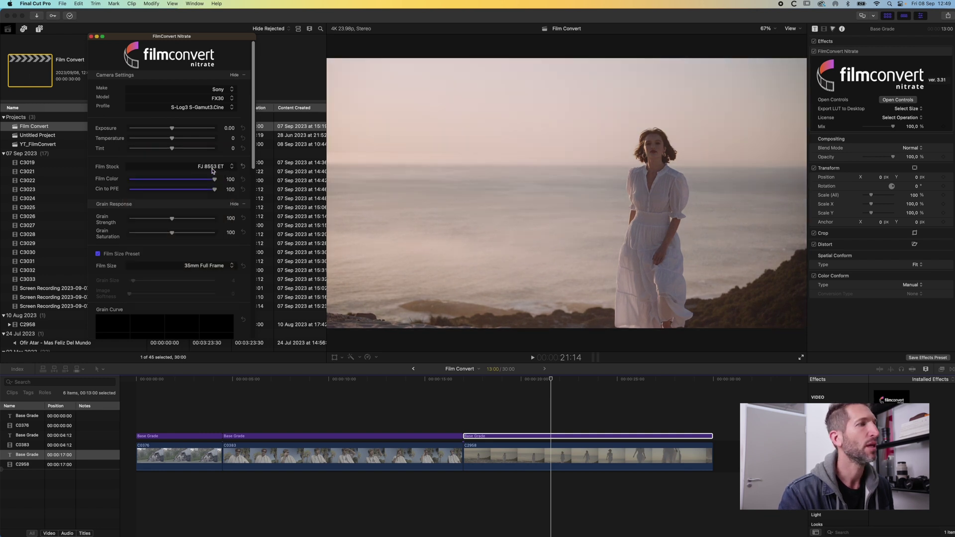
left_click(212, 171)
left_click(211, 160)
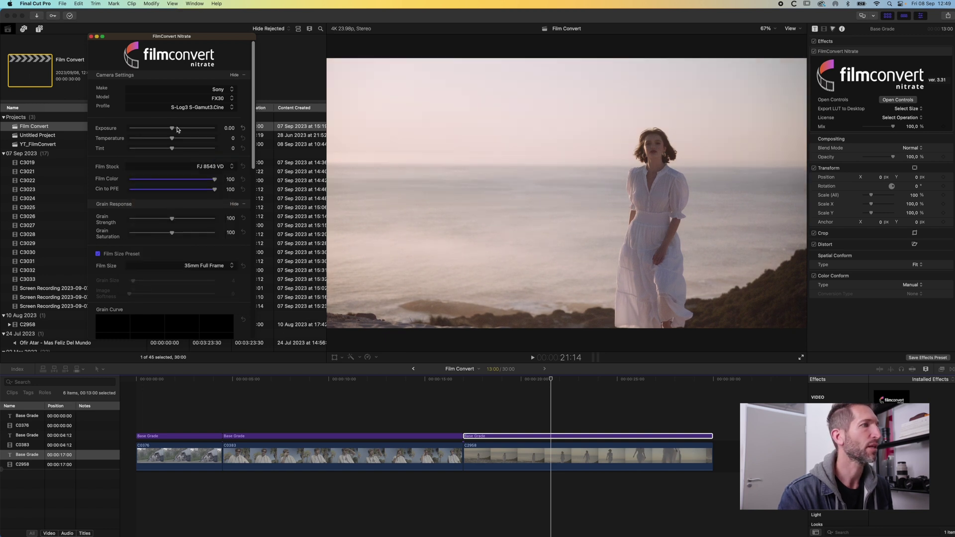
Lower Exposure to -0.13 and set the film size to Super 35.
left_click_drag(171, 129, 162, 150)
scroll(171, 199, "down", 2)
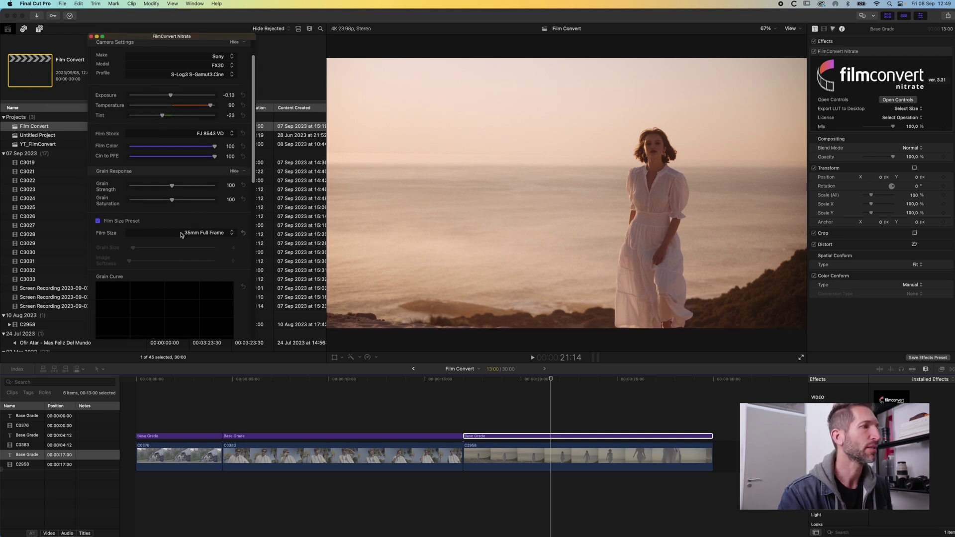
left_click(181, 233)
left_click(181, 225)
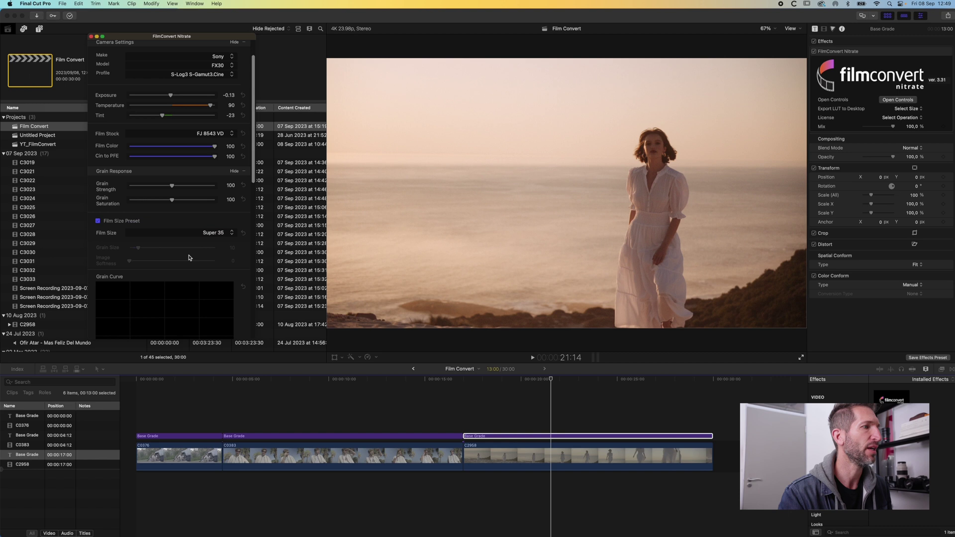
scroll(189, 257, "down", 5)
scroll(189, 257, "down", 3)
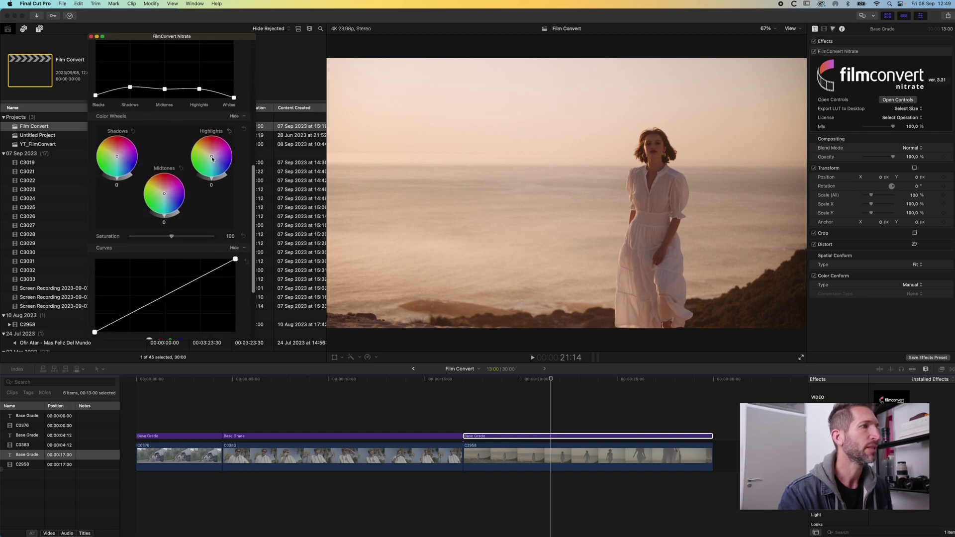
Shift the beach clip's Highlights toward orange at 12, set Midtones to -12, then play it back.
left_click_drag(212, 157, 203, 155)
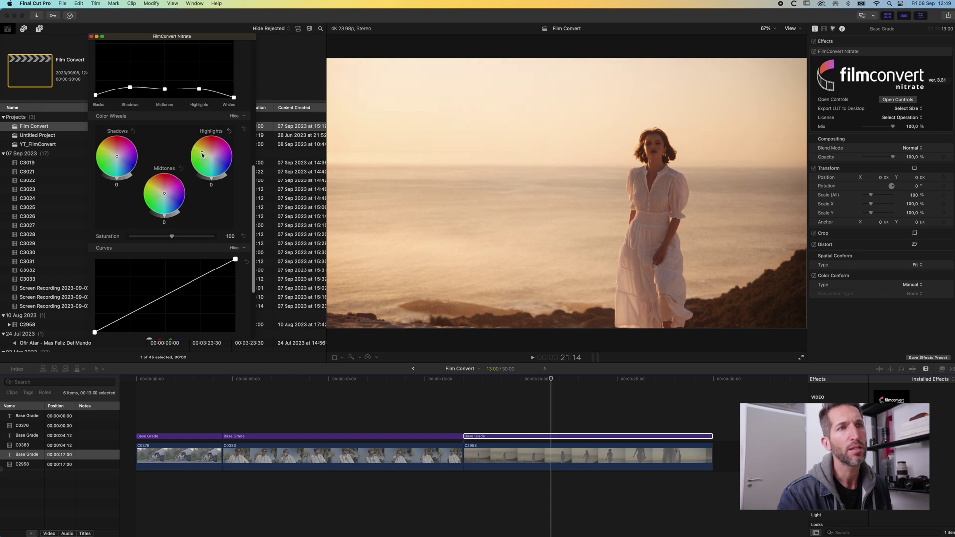
left_click_drag(212, 180, 213, 180)
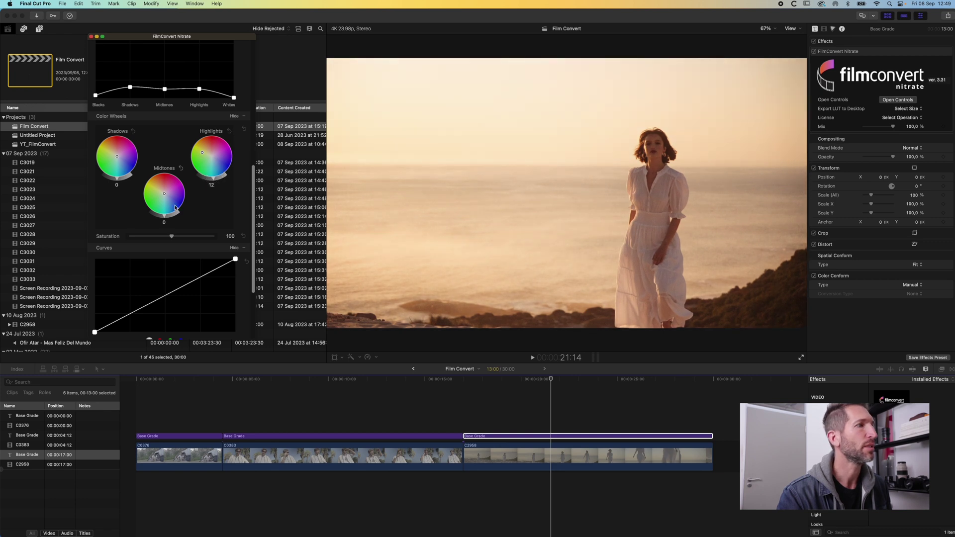
left_click_drag(166, 216, 163, 216)
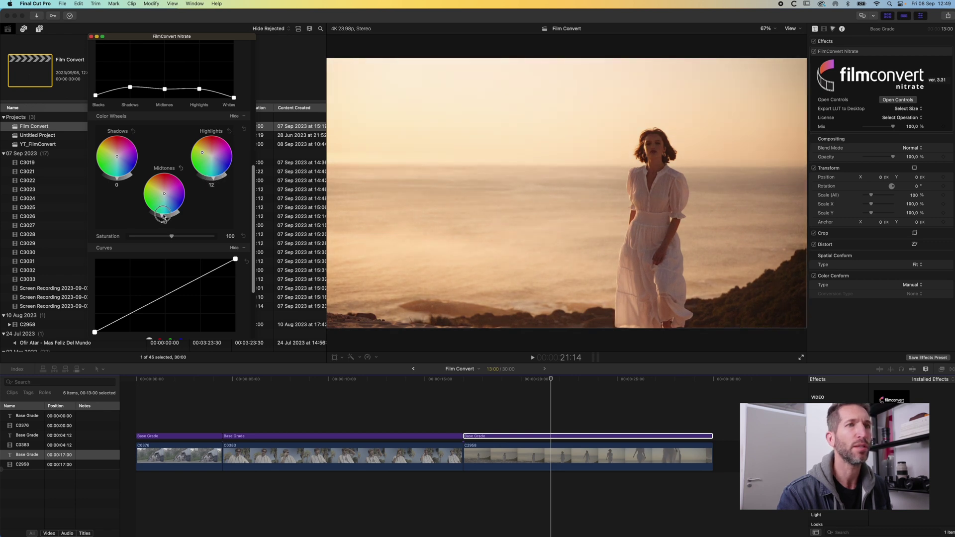
left_click(477, 410)
key("space")
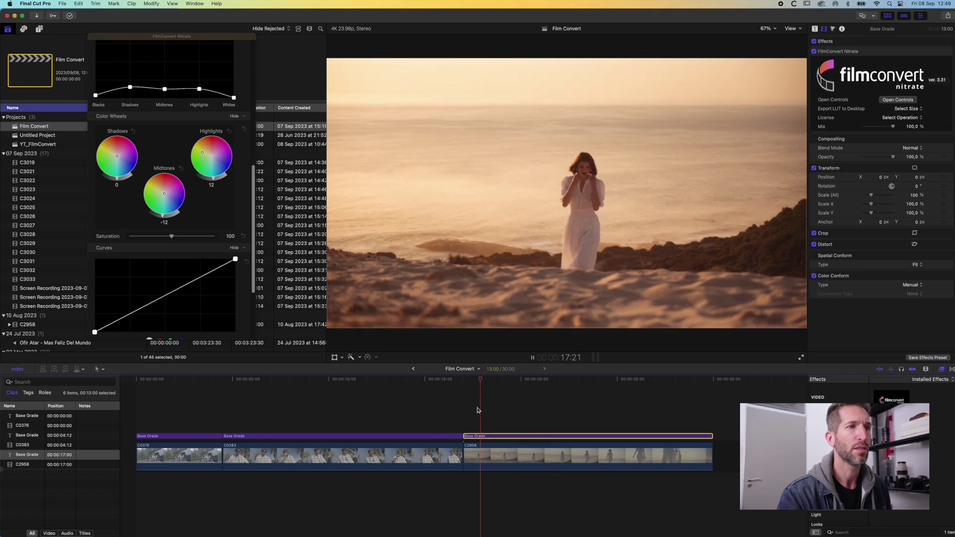